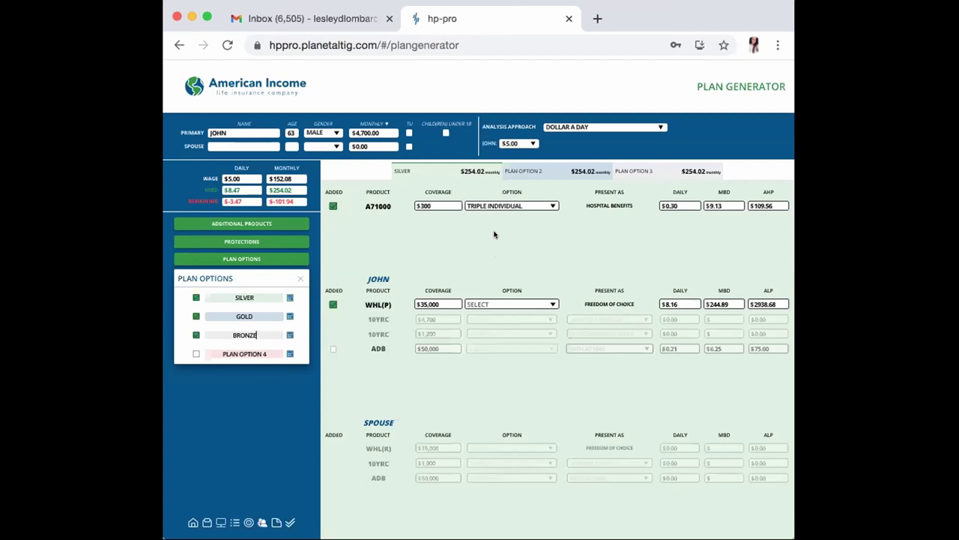
Choose TRIPLE INDIVIDUAL for the A71000 hospital benefits and set the WHL(P) coverage to $20,000 in the Silver plan.
{"action": "left_click", "coordinate": [523, 206]}
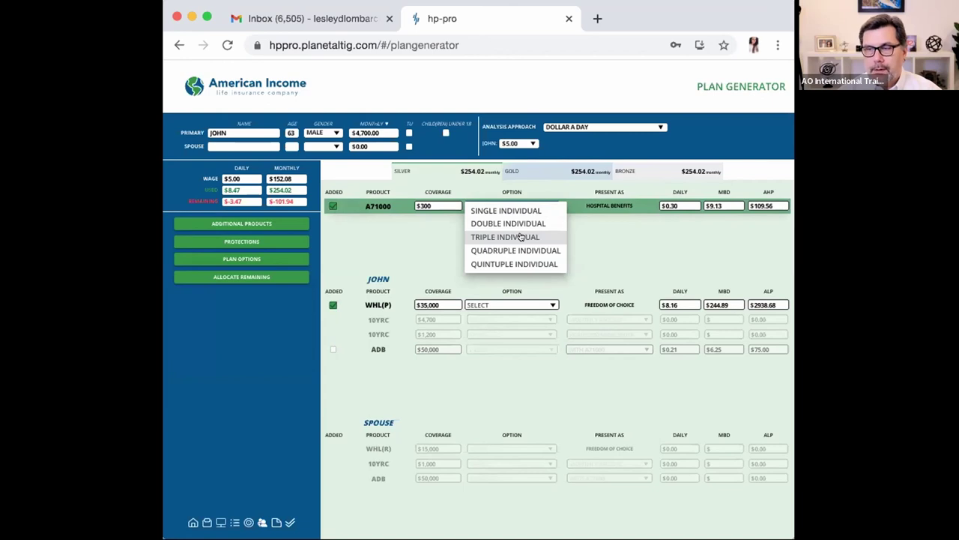
{"action": "left_click", "coordinate": [520, 236]}
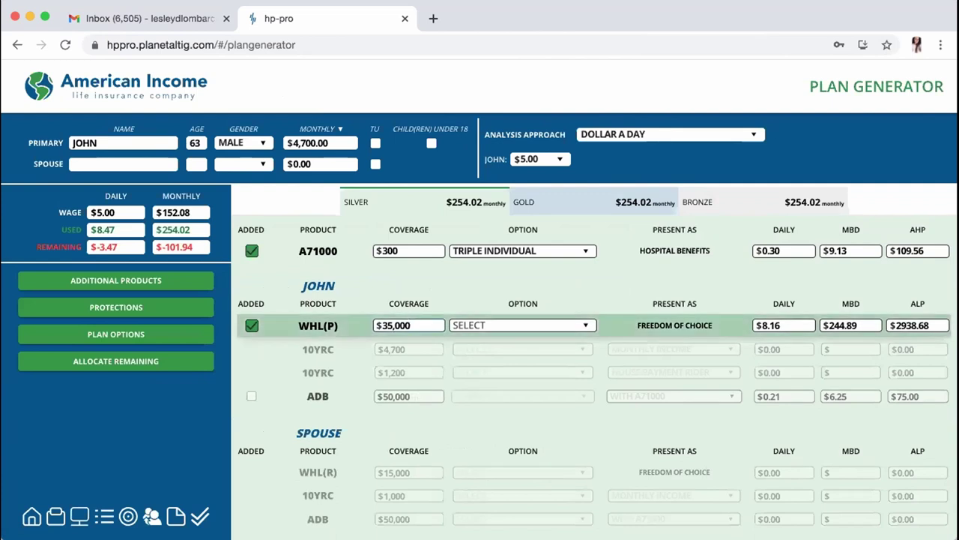
{"action": "type", "text": "3"}
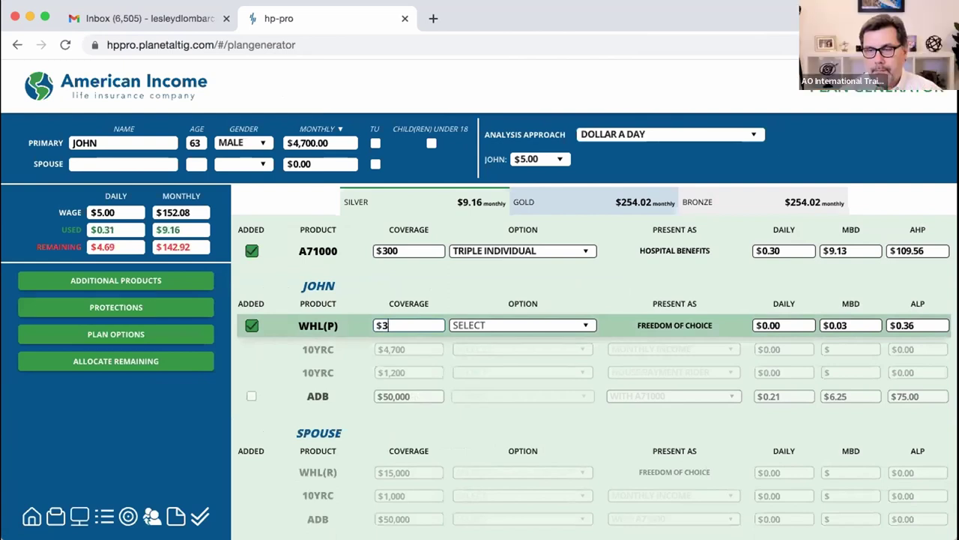
{"action": "key", "text": "BackSpace"}
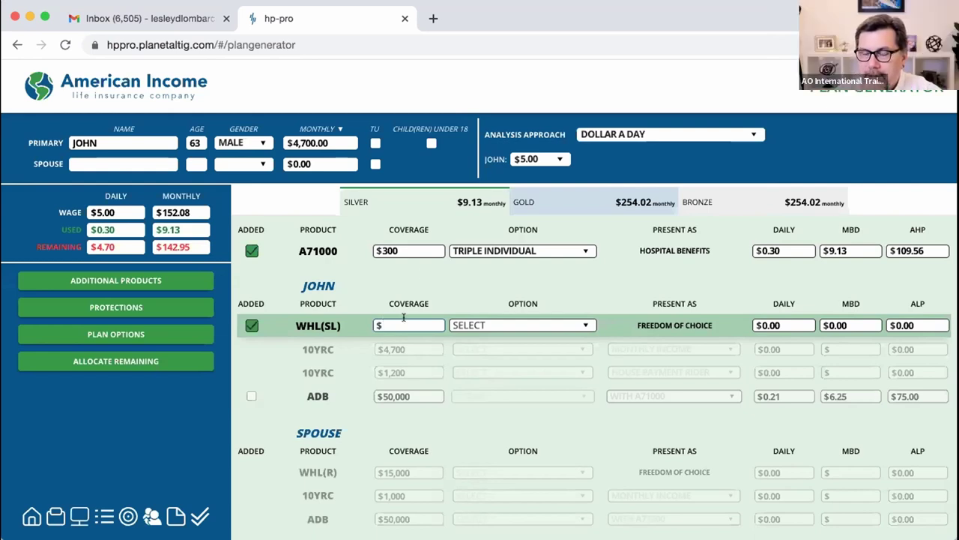
{"action": "type", "text": "200000"}
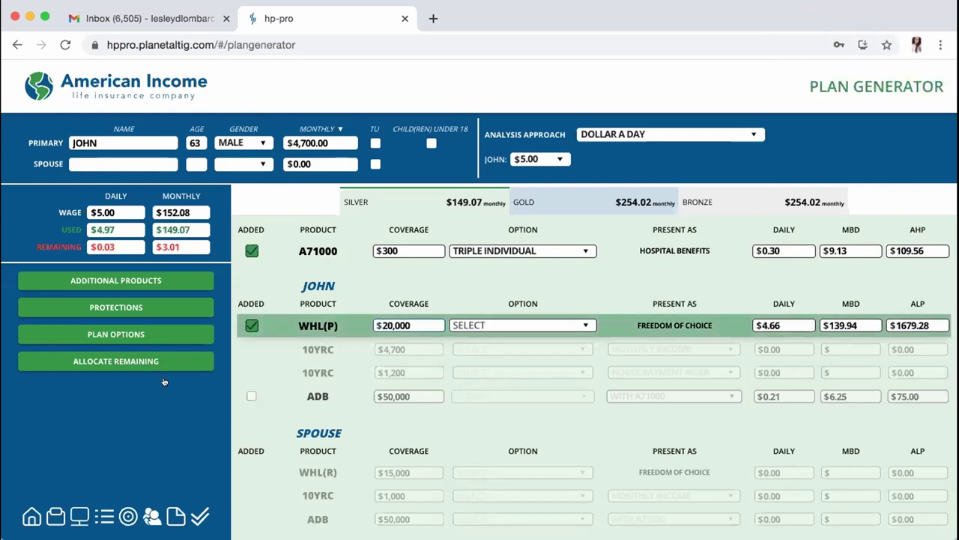
Try to allocate the Silver plan's remaining premium to the primary's WHL(P) product and finish the allocation.
{"action": "left_click", "coordinate": [126, 358]}
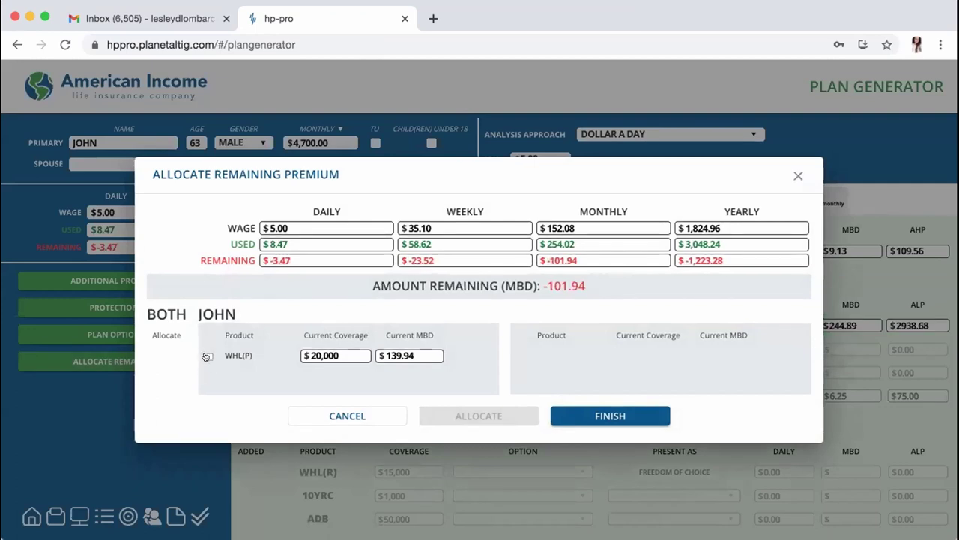
{"action": "left_click", "coordinate": [207, 356]}
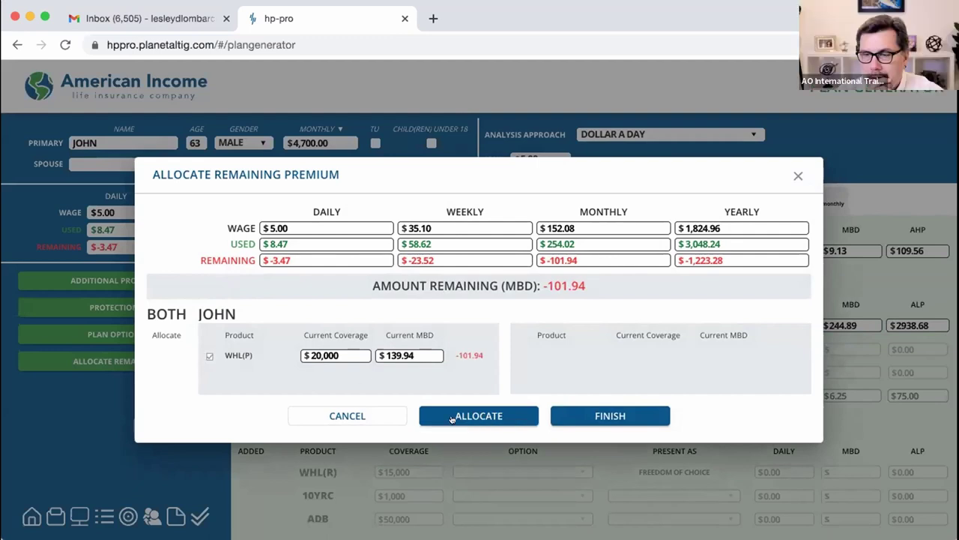
{"action": "left_click", "coordinate": [476, 415]}
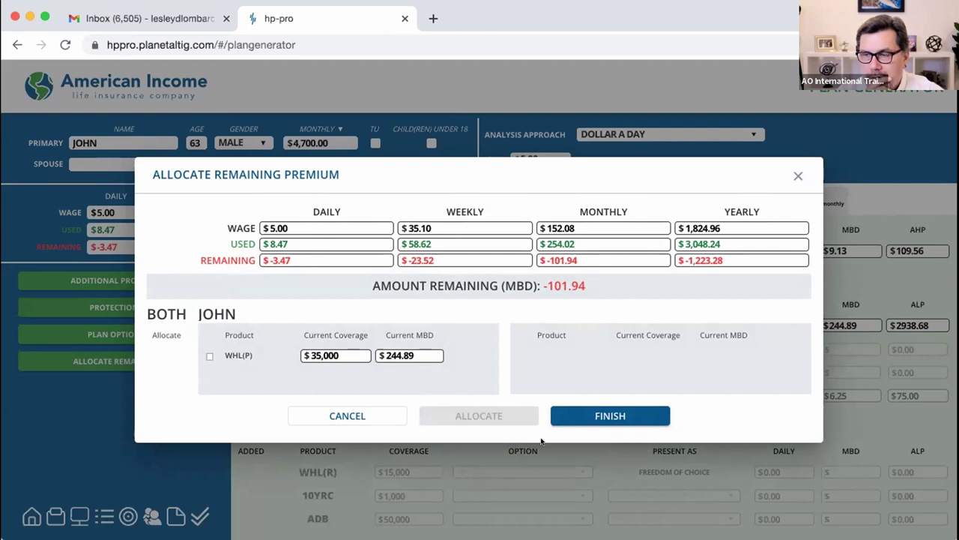
{"action": "left_click", "coordinate": [209, 356]}
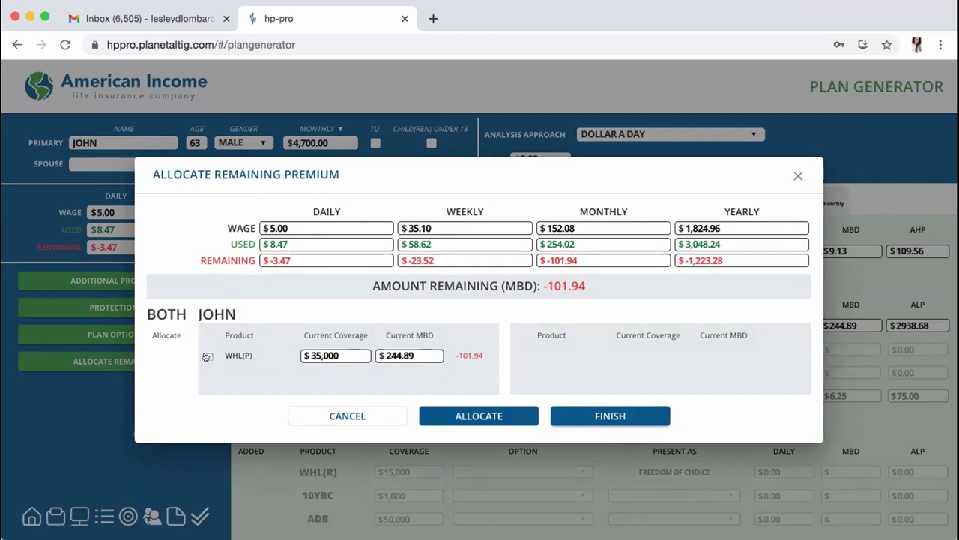
{"action": "left_click", "coordinate": [492, 416]}
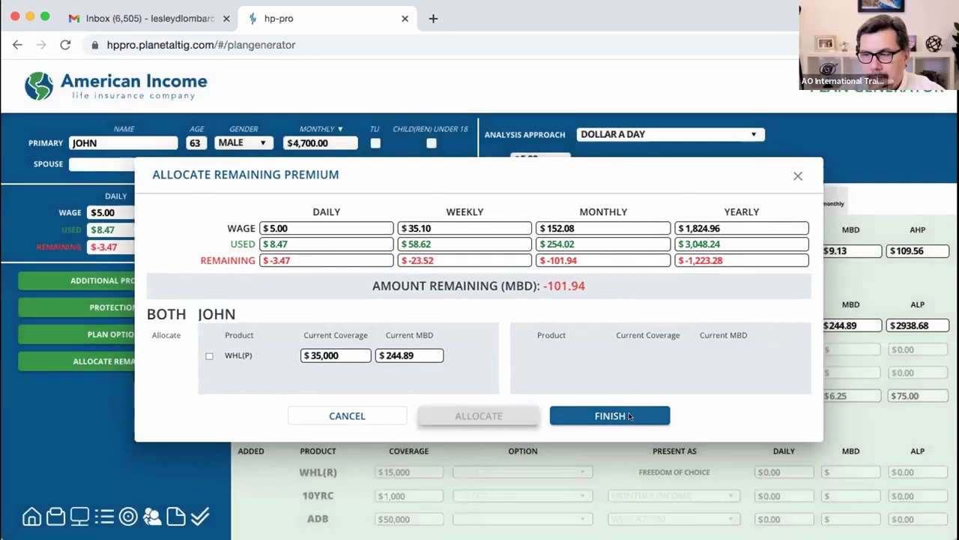
{"action": "left_click", "coordinate": [630, 416]}
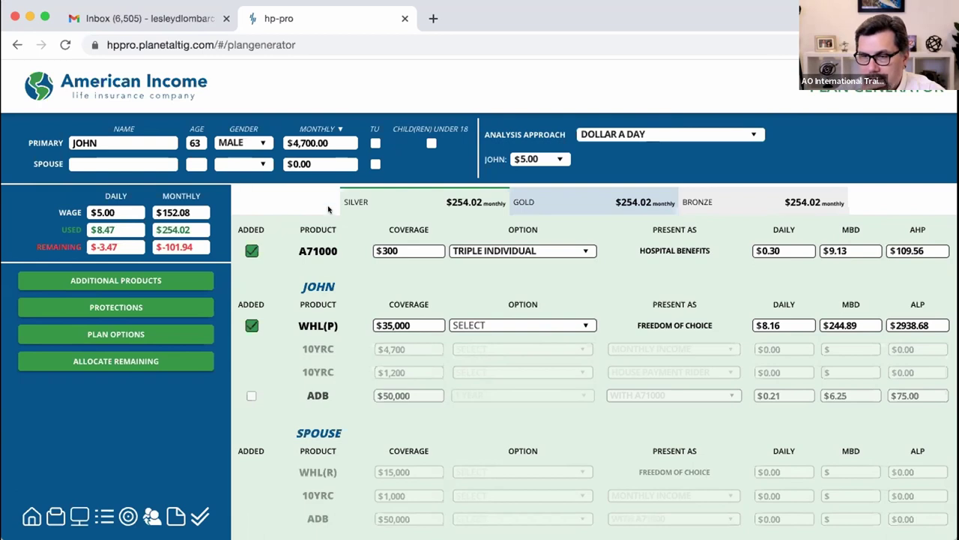
Set the primary's WHL(P) coverage in the Silver plan to $20,000.
{"action": "double_click", "coordinate": [423, 319]}
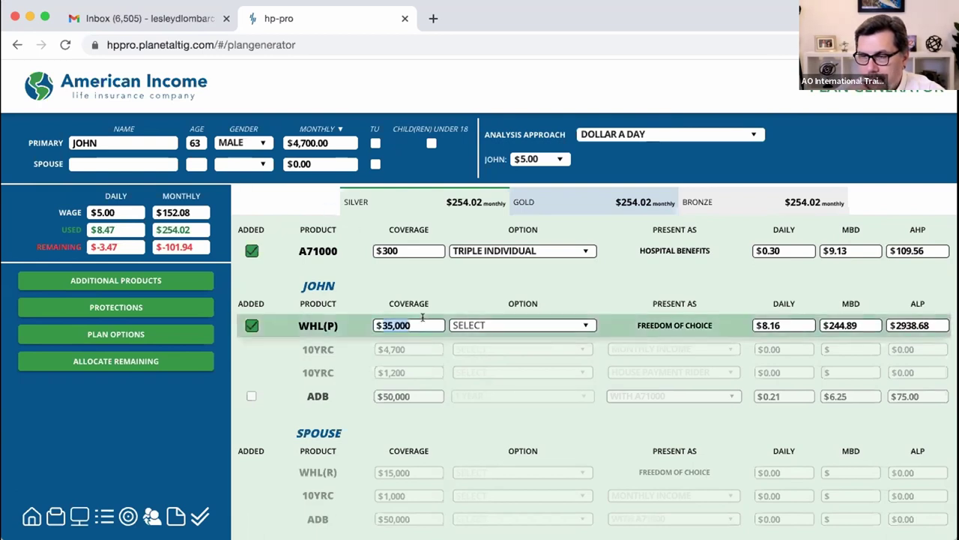
{"action": "type", "text": "20"}
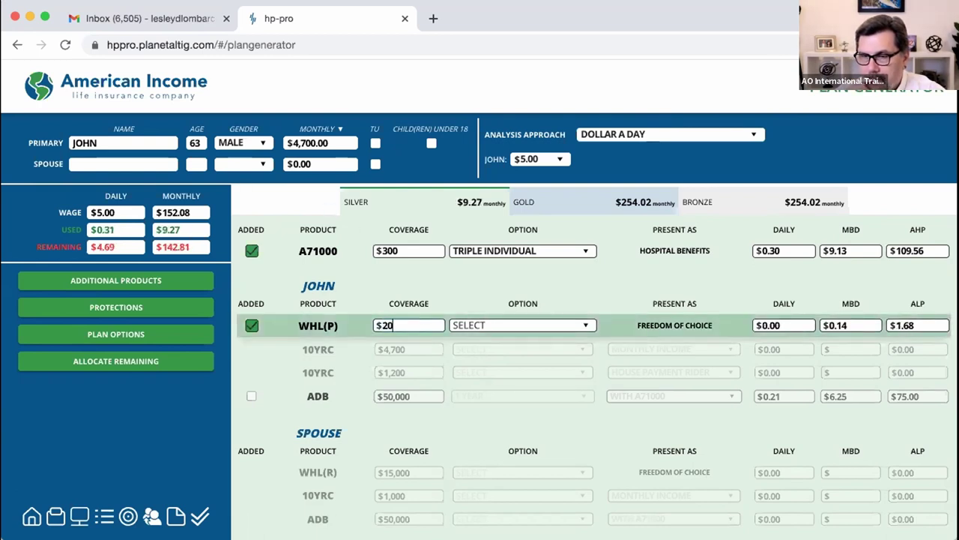
{"action": "type", "text": ",000"}
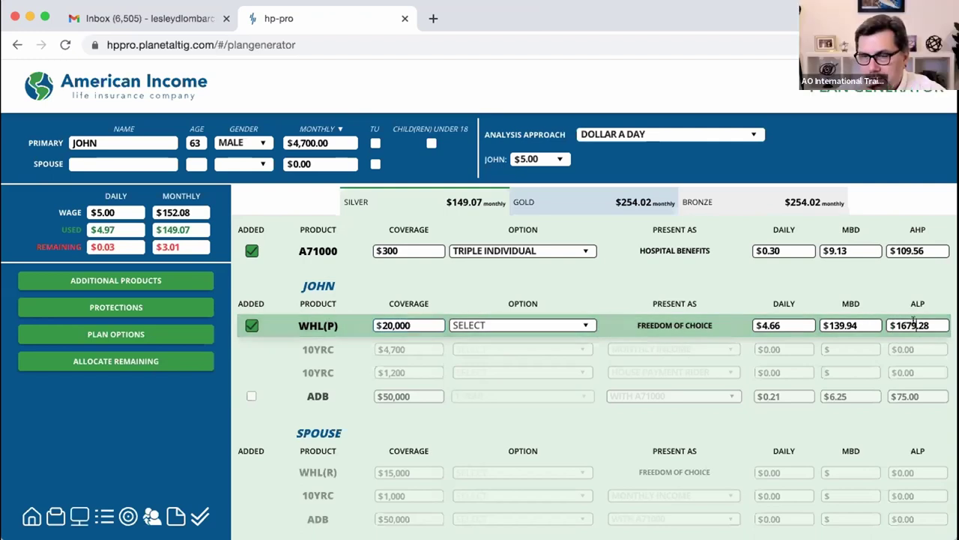
Replace the ALP of the primary's WHL(P) product with $1900.
{"action": "key", "text": "BackSpace"}
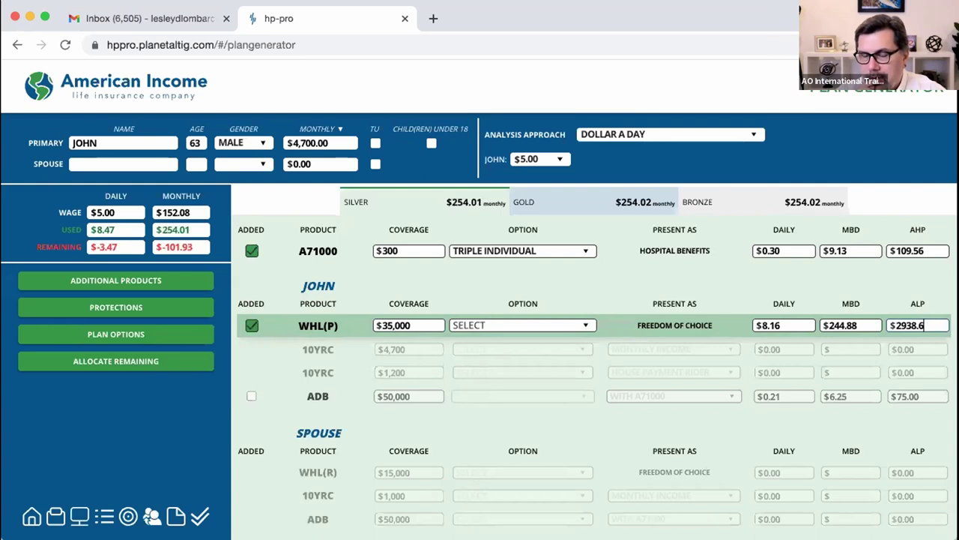
{"action": "key", "text": "BackSpace"}
{"action": "key", "text": "BackSpace"}
{"action": "key", "text": "BackSpace"}
{"action": "key", "text": "BackSpace"}
{"action": "key", "text": "BackSpace"}
{"action": "key", "text": "BackSpace"}
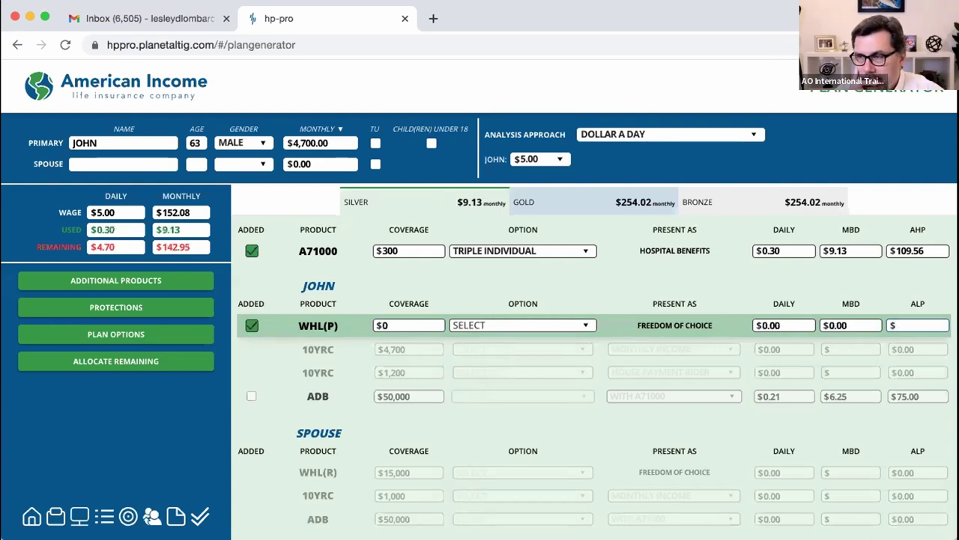
{"action": "type", "text": "19"}
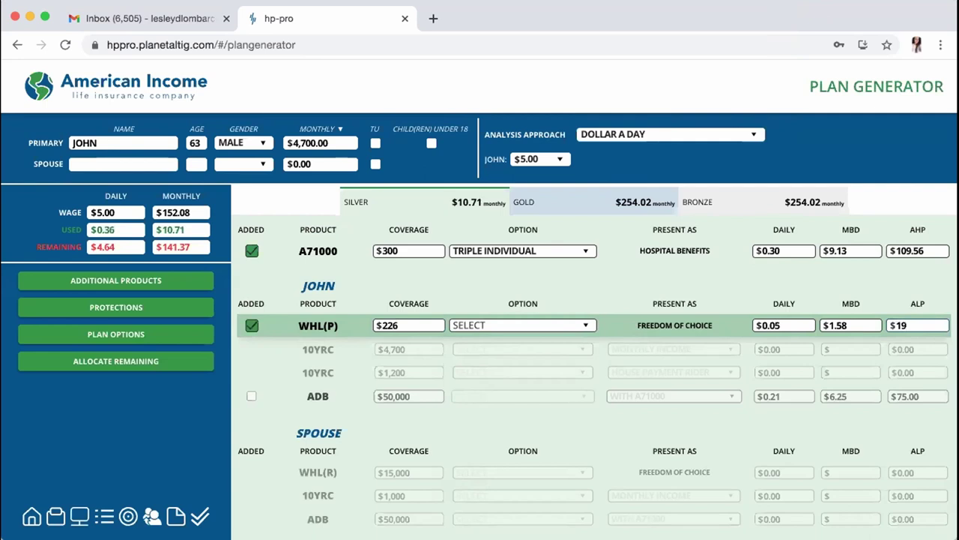
{"action": "type", "text": "00"}
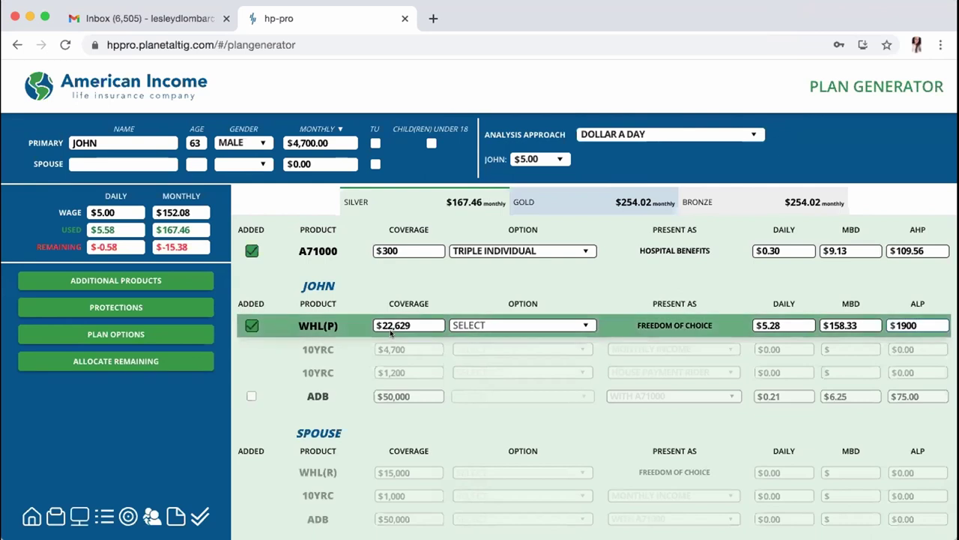
Try once more to allocate the remaining premium to WHL(P) and close the allocation dialog with Finish.
{"action": "left_click", "coordinate": [125, 363]}
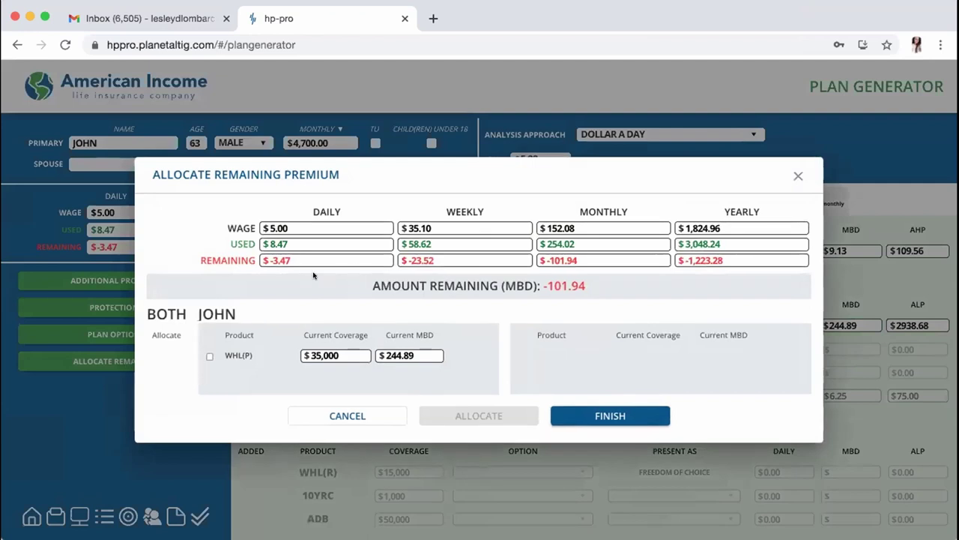
{"action": "left_click", "coordinate": [208, 356]}
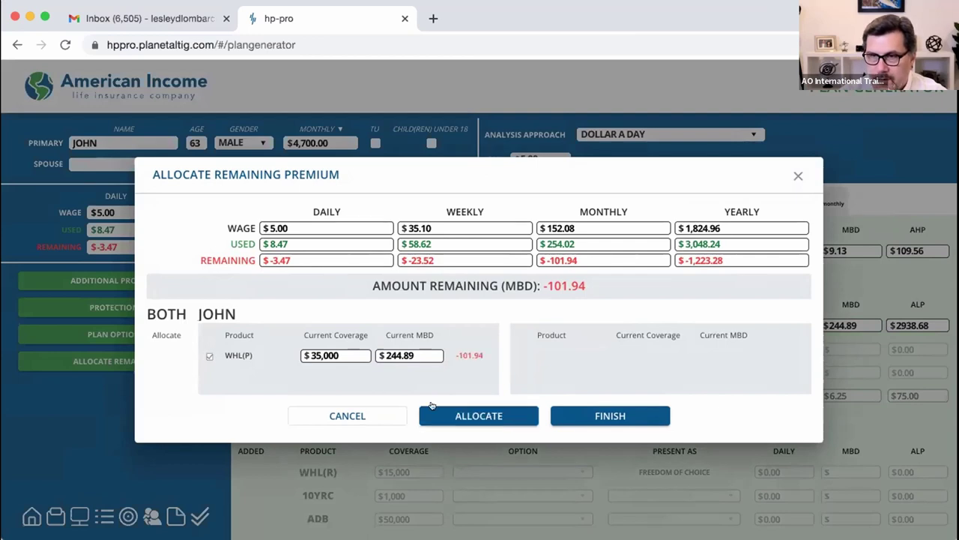
{"action": "left_click", "coordinate": [454, 414]}
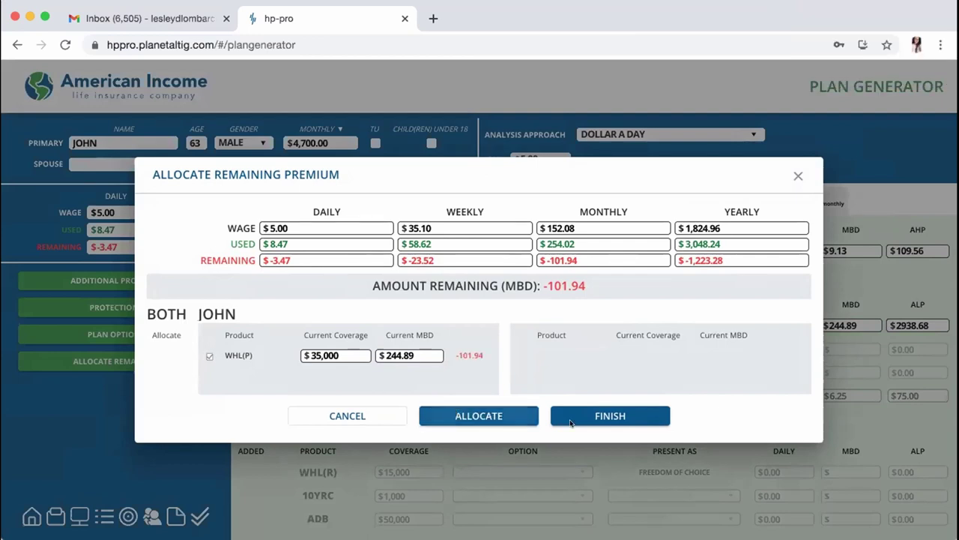
{"action": "left_click", "coordinate": [616, 415]}
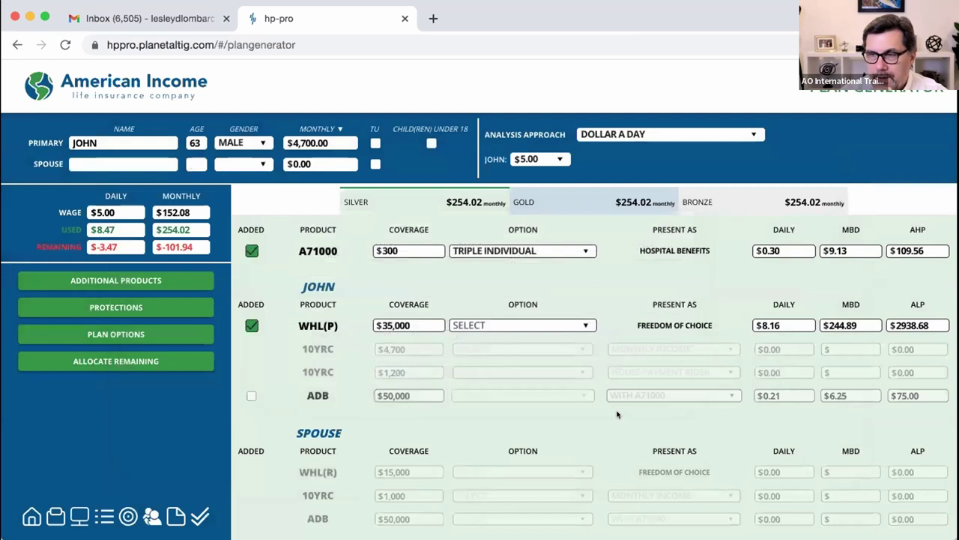
Set the WHL(P) coverage to $20,000, check the benefits summary and return to the plan generator.
{"action": "double_click", "coordinate": [411, 323]}
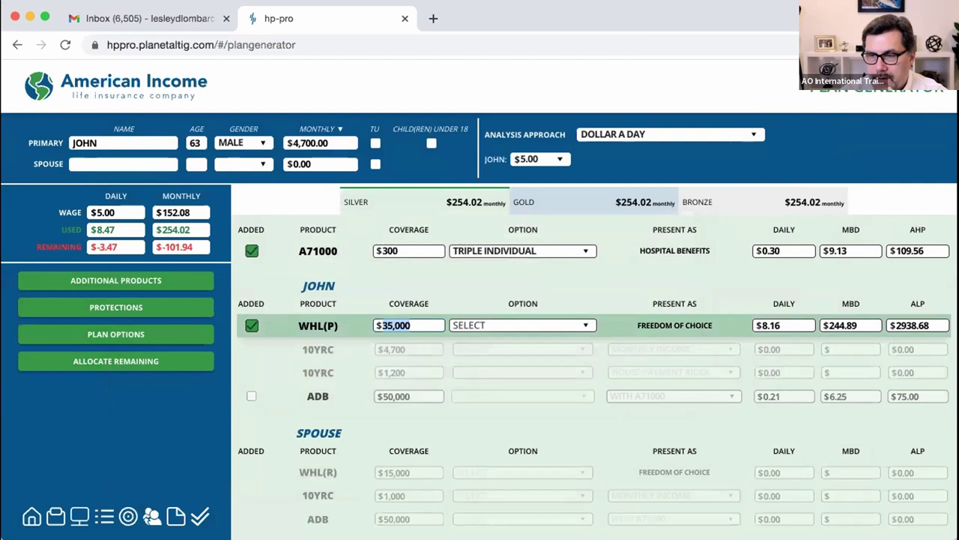
{"action": "type", "text": "20,000"}
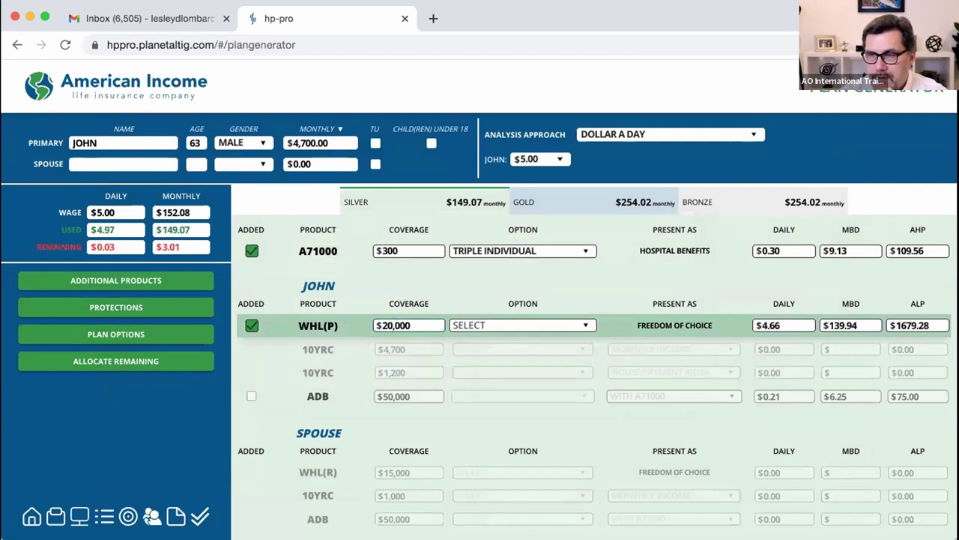
{"action": "left_click", "coordinate": [79, 514]}
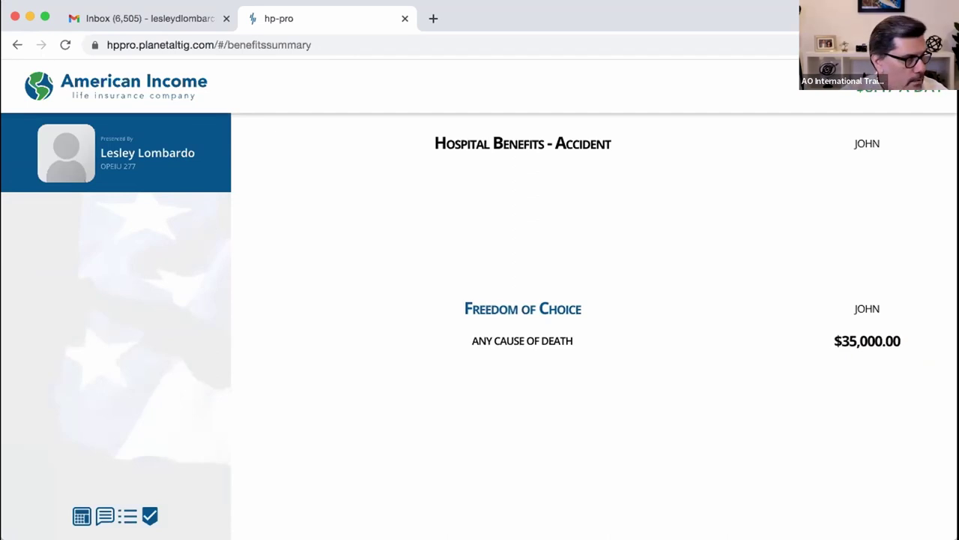
{"action": "left_click", "coordinate": [75, 514]}
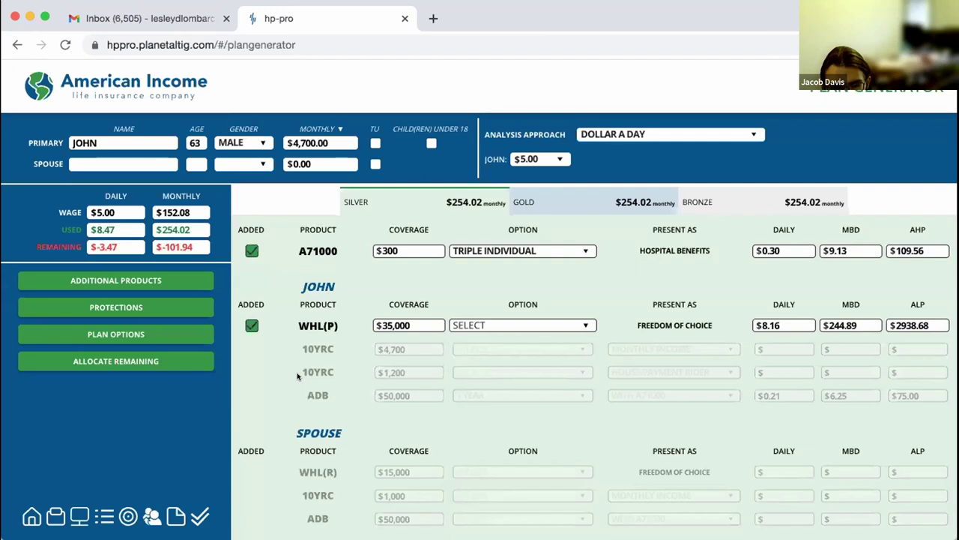
Switch the primary's WHL(P) product to SRGWL in the Silver plan and allocate the remaining premium to it.
{"action": "left_click", "coordinate": [504, 324]}
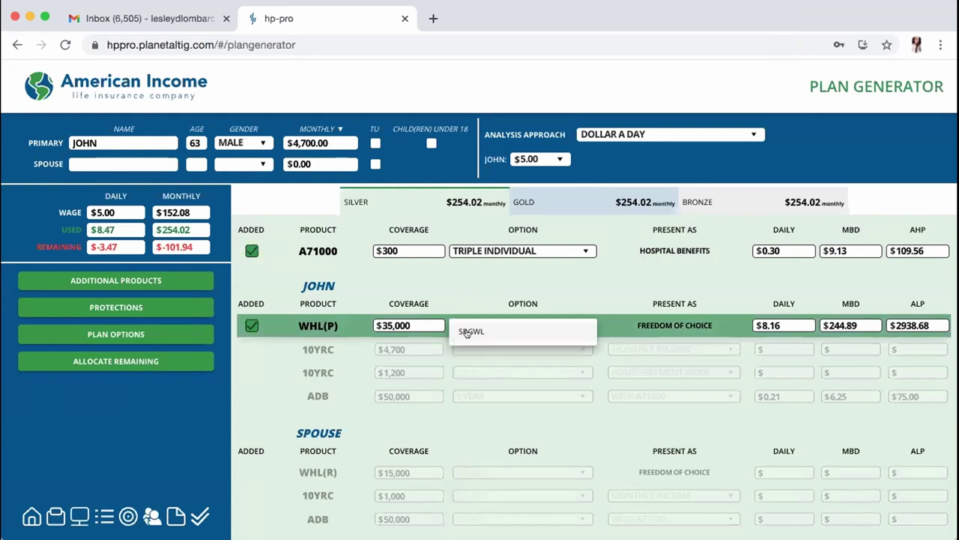
{"action": "left_click", "coordinate": [470, 331]}
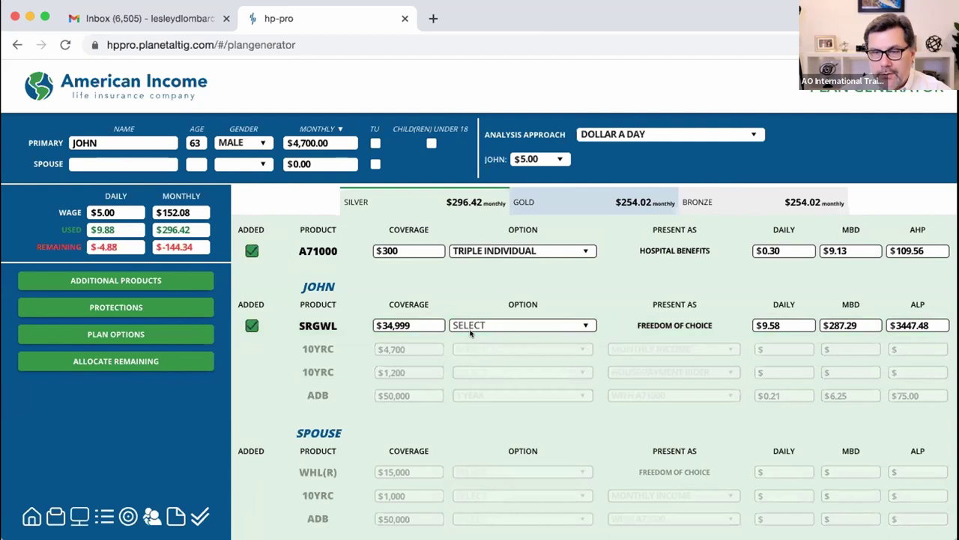
{"action": "left_click", "coordinate": [139, 364]}
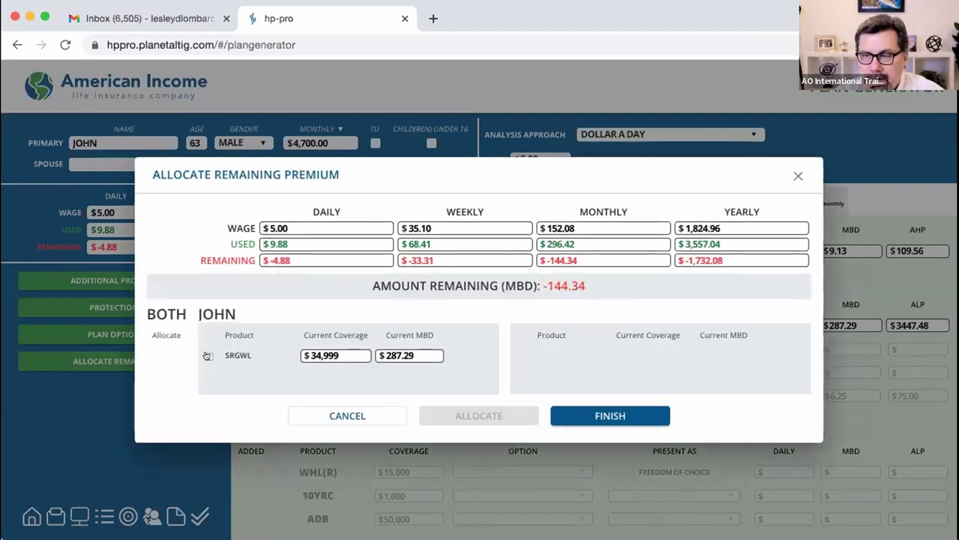
{"action": "left_click", "coordinate": [209, 355]}
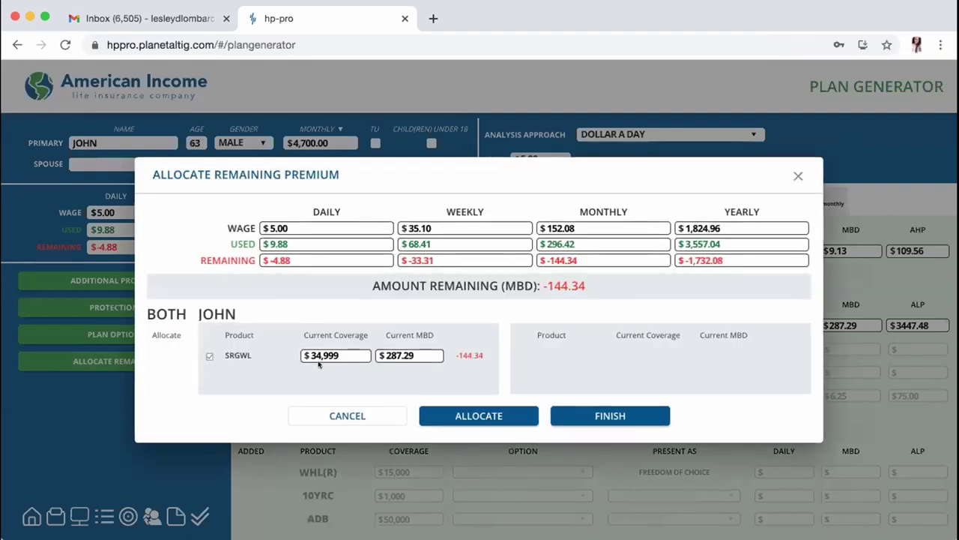
{"action": "left_click", "coordinate": [463, 414]}
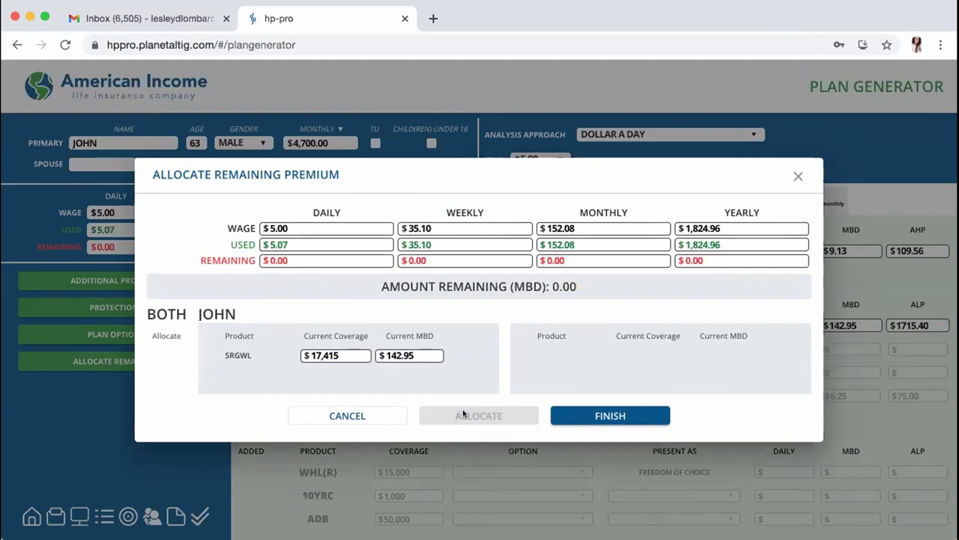
{"action": "left_click", "coordinate": [623, 416]}
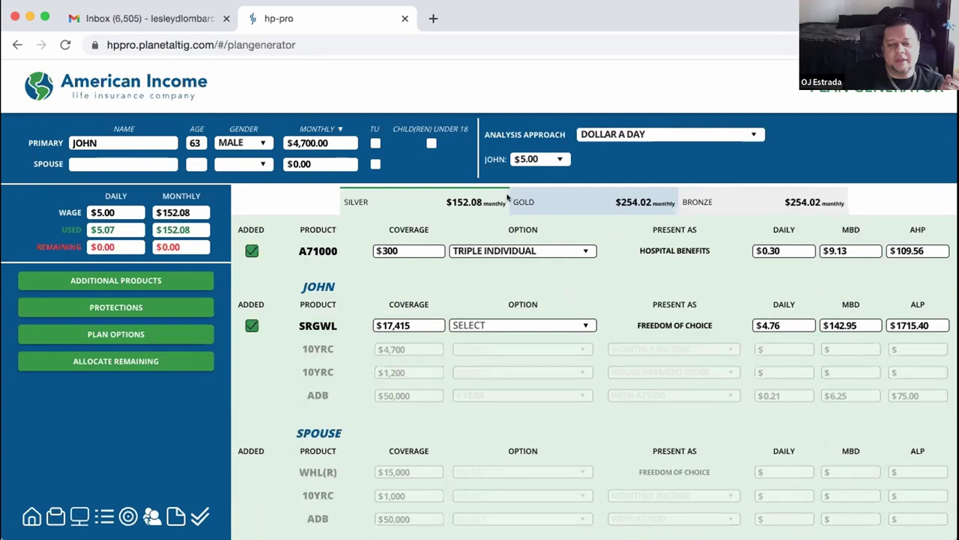
Set the primary's daily amount to $8.00 in the Gold plan.
{"action": "left_click", "coordinate": [564, 203]}
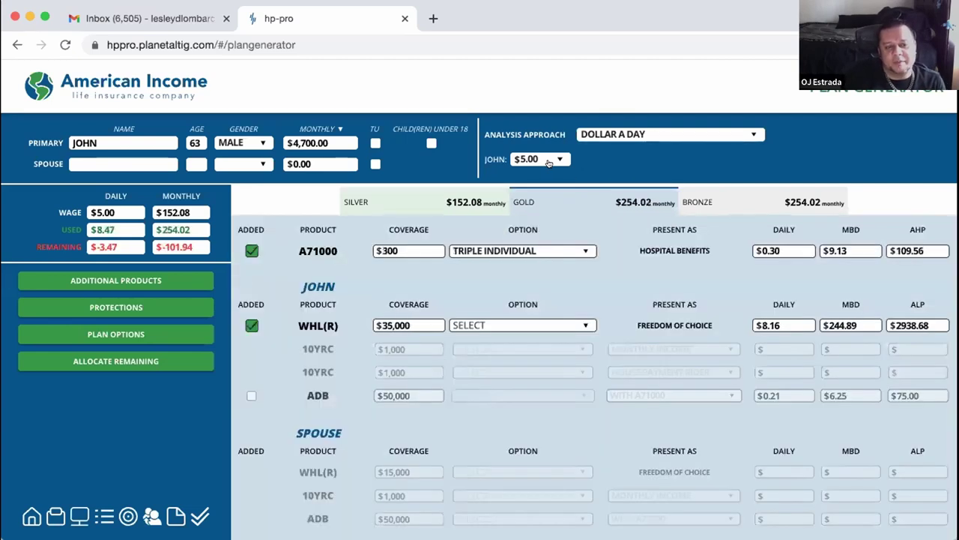
{"action": "left_click", "coordinate": [548, 160]}
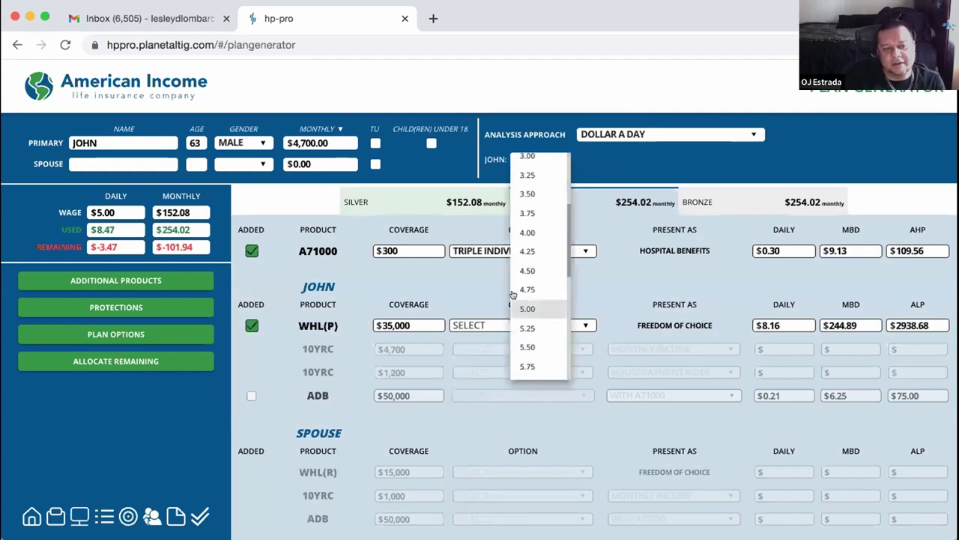
{"action": "scroll", "coordinate": [533, 306], "scroll_direction": "down", "scroll_amount": 1}
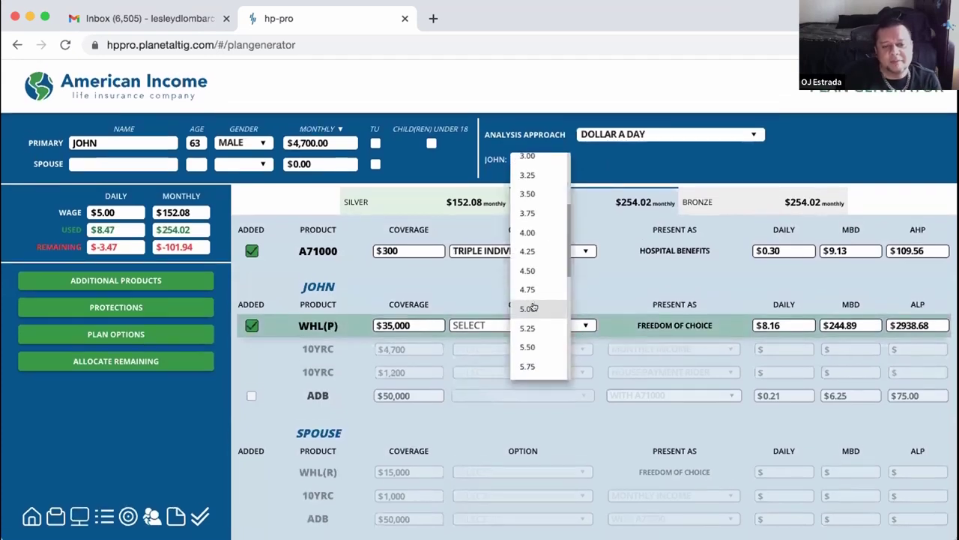
{"action": "scroll", "coordinate": [533, 308], "scroll_direction": "down", "scroll_amount": 5}
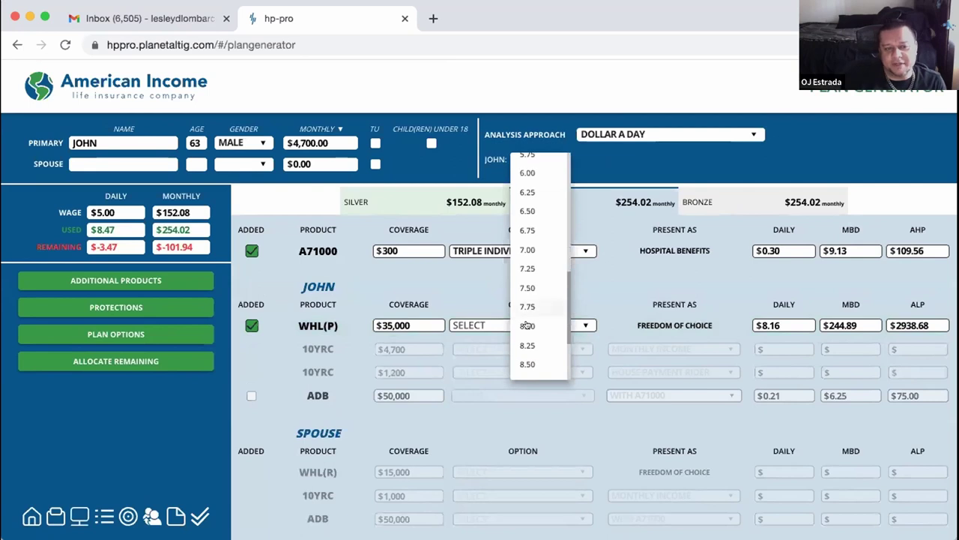
{"action": "left_click", "coordinate": [527, 324]}
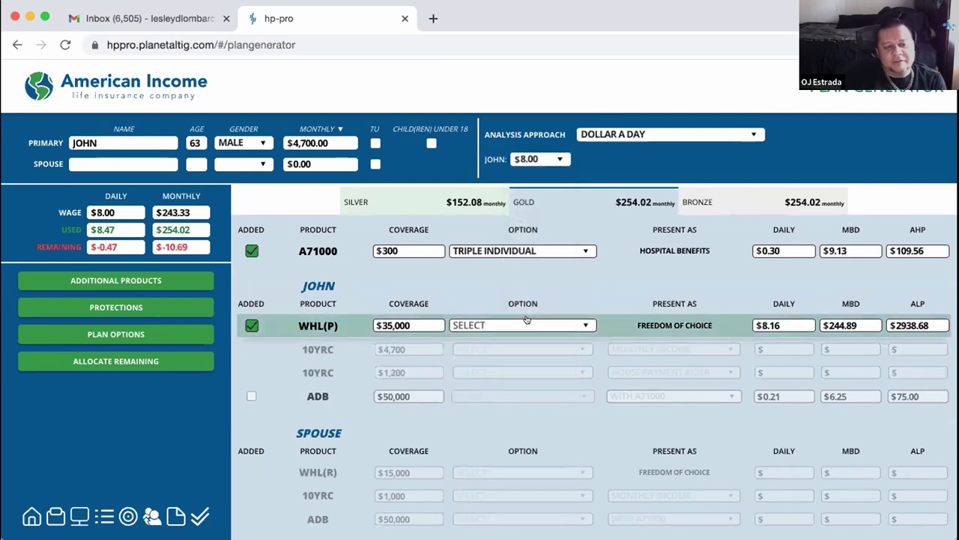
Switch the primary's WHL(P) product to SRGWL in the Gold plan and allocate the remaining premium to it.
{"action": "left_click", "coordinate": [527, 324]}
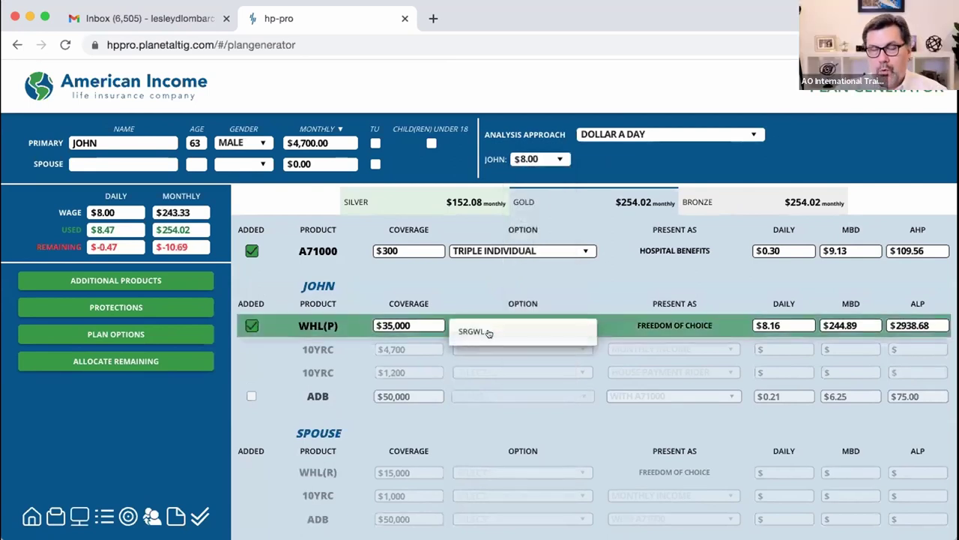
{"action": "left_click", "coordinate": [487, 332]}
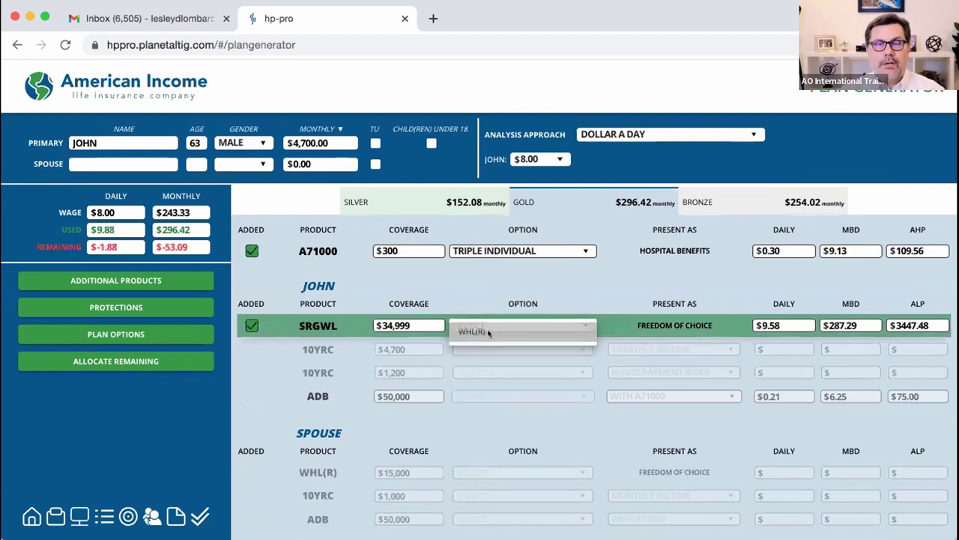
{"action": "left_click", "coordinate": [134, 361]}
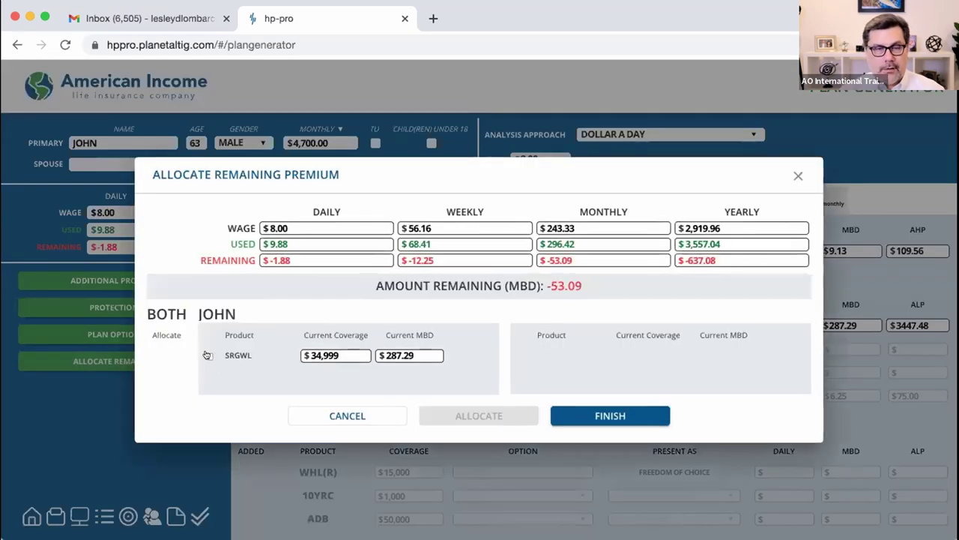
{"action": "left_click", "coordinate": [209, 356]}
{"action": "left_click", "coordinate": [461, 415]}
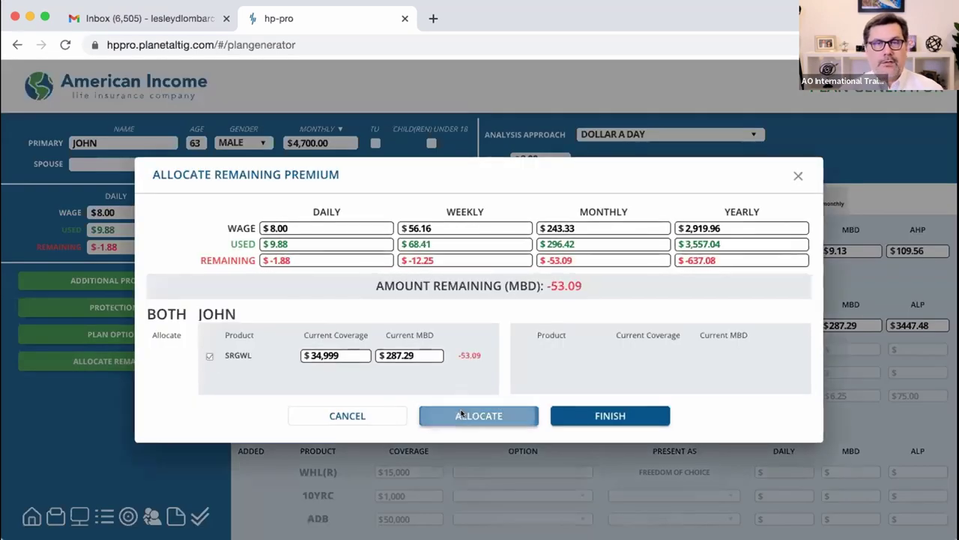
{"action": "left_click", "coordinate": [612, 417]}
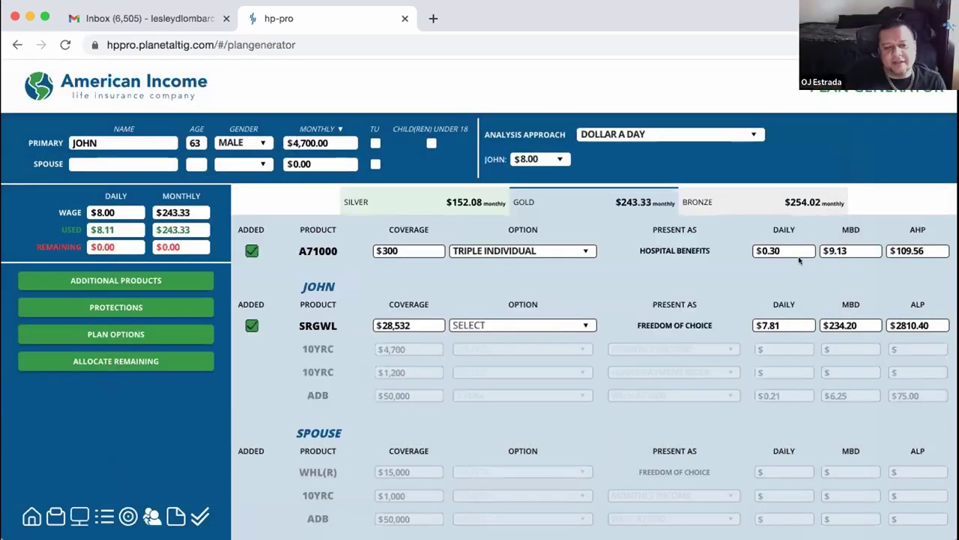
{"action": "left_click", "coordinate": [741, 203]}
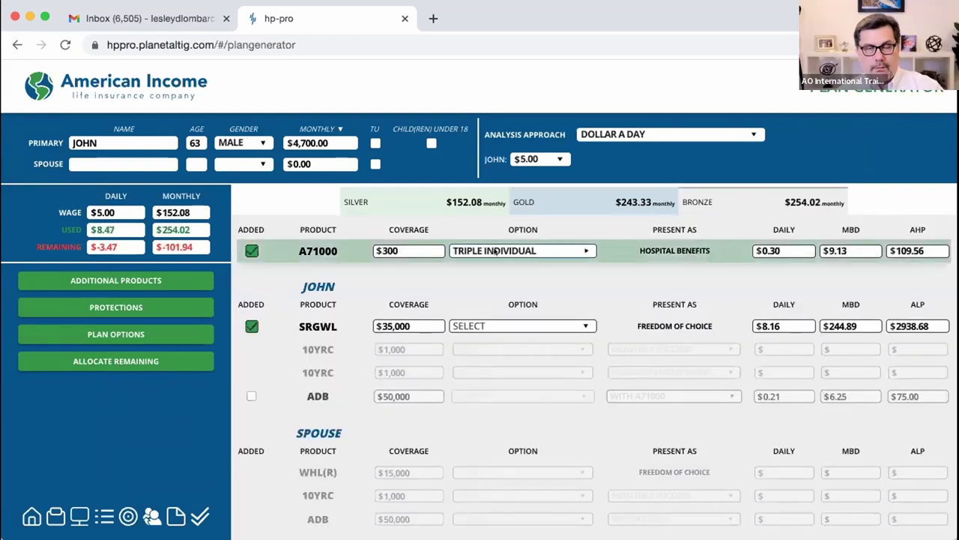
{"action": "left_click", "coordinate": [494, 251]}
{"action": "left_click", "coordinate": [482, 332]}
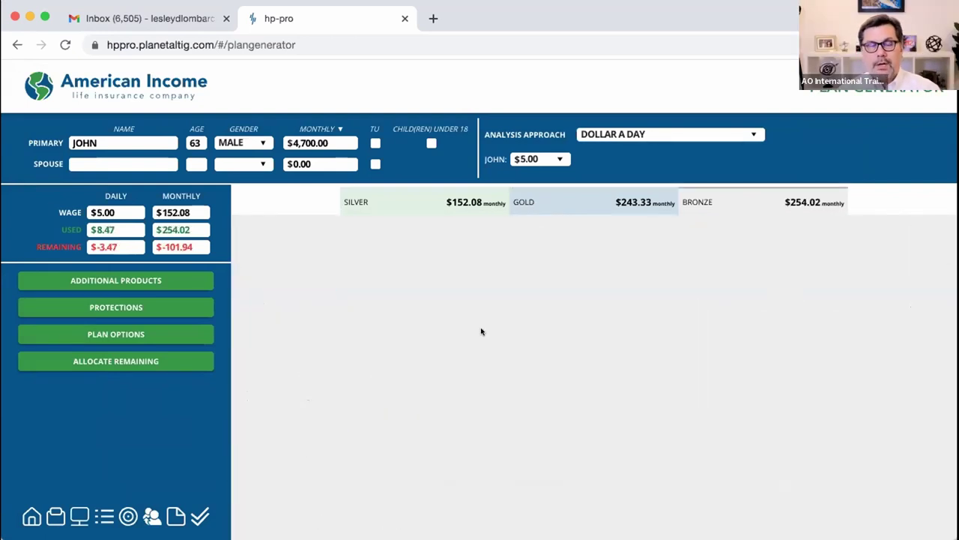
Change the Gold plan's A71000 hospital benefit option to Quintuple Individual.
{"action": "left_click", "coordinate": [548, 203]}
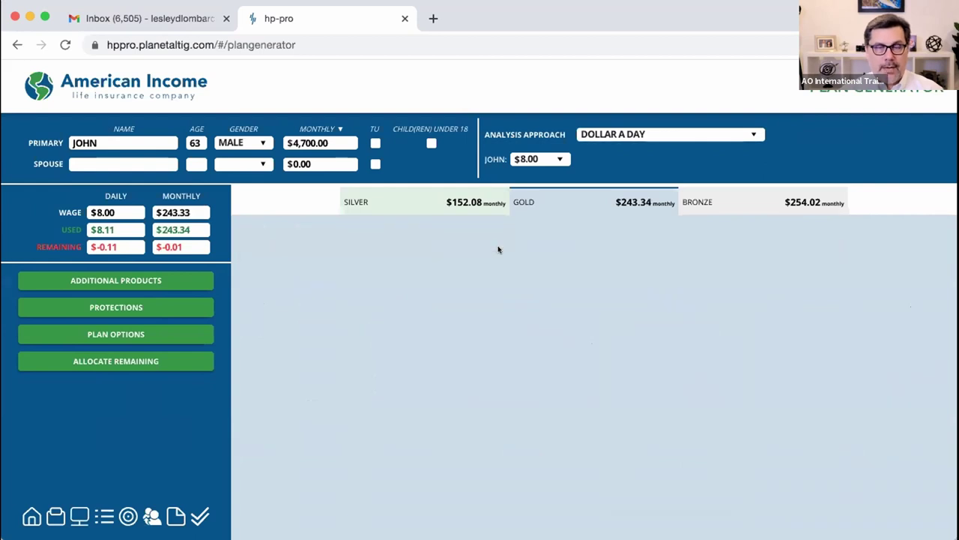
{"action": "left_click", "coordinate": [572, 203]}
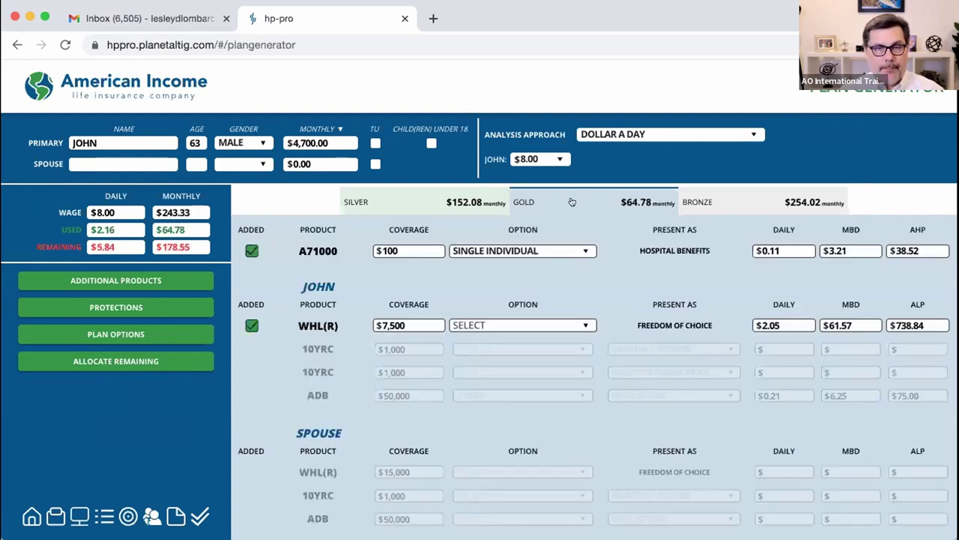
{"action": "left_click", "coordinate": [510, 251]}
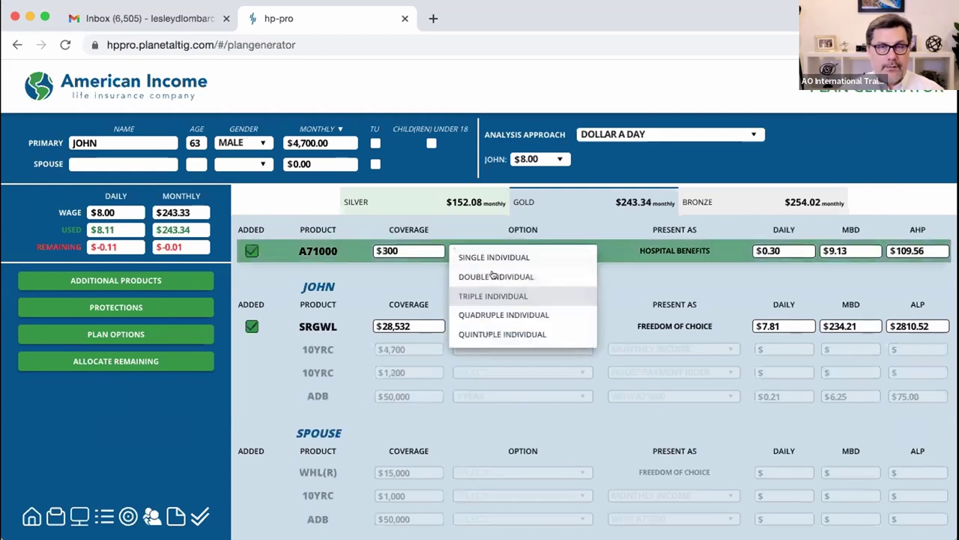
{"action": "left_click", "coordinate": [478, 332]}
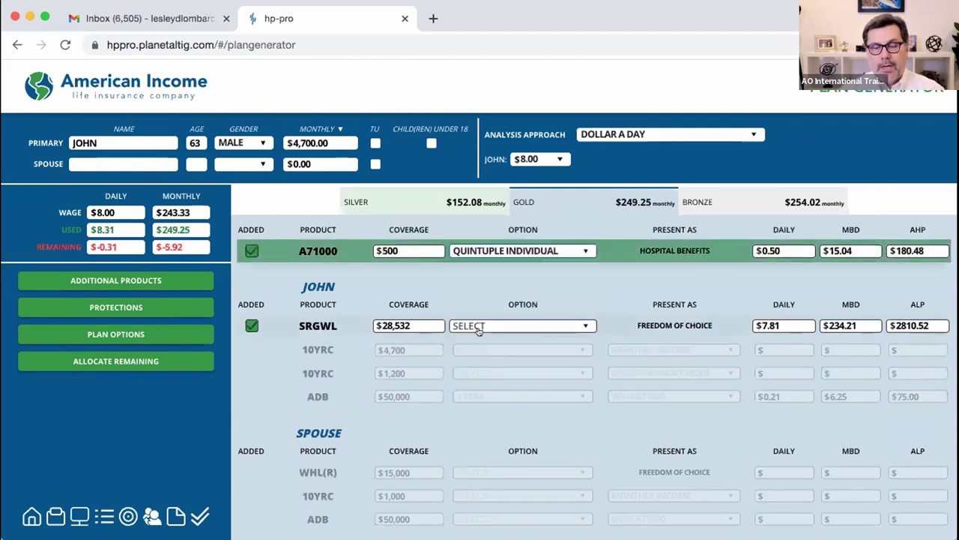
Reallocate the Gold plan's remaining premium to the primary's SRGWL product and finish the allocation.
{"action": "left_click", "coordinate": [129, 364]}
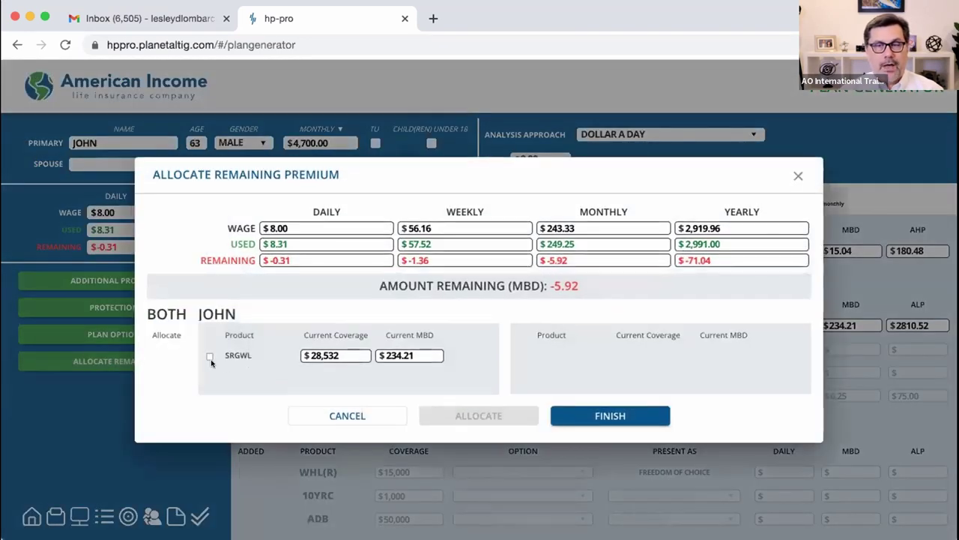
{"action": "left_click", "coordinate": [210, 358]}
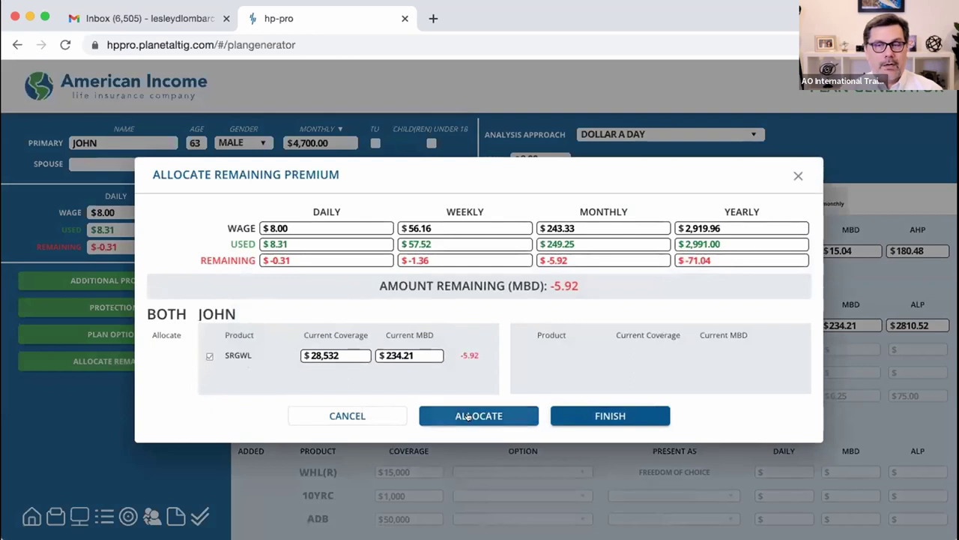
{"action": "left_click", "coordinate": [468, 417]}
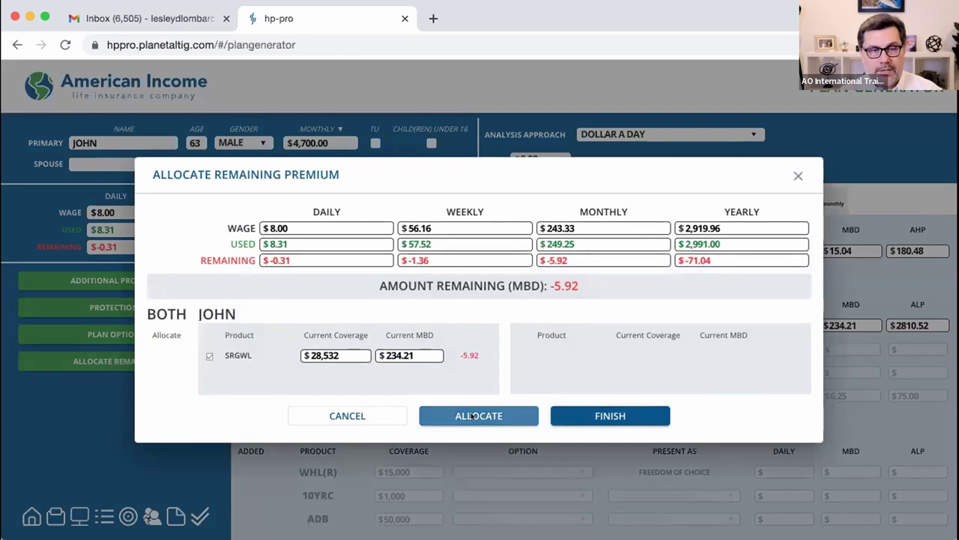
{"action": "left_click", "coordinate": [610, 416]}
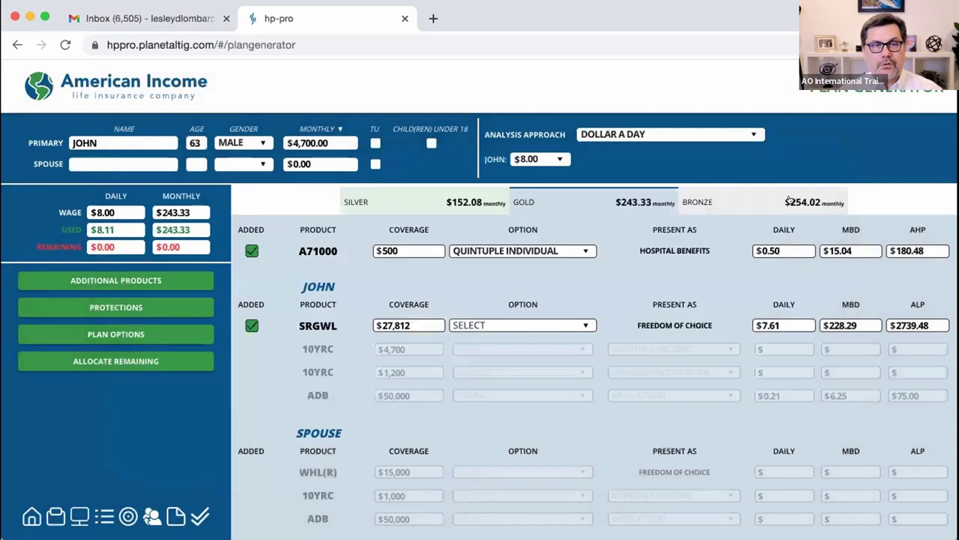
Set the primary's daily amount to $3.00 in the Bronze plan.
{"action": "left_click", "coordinate": [789, 199]}
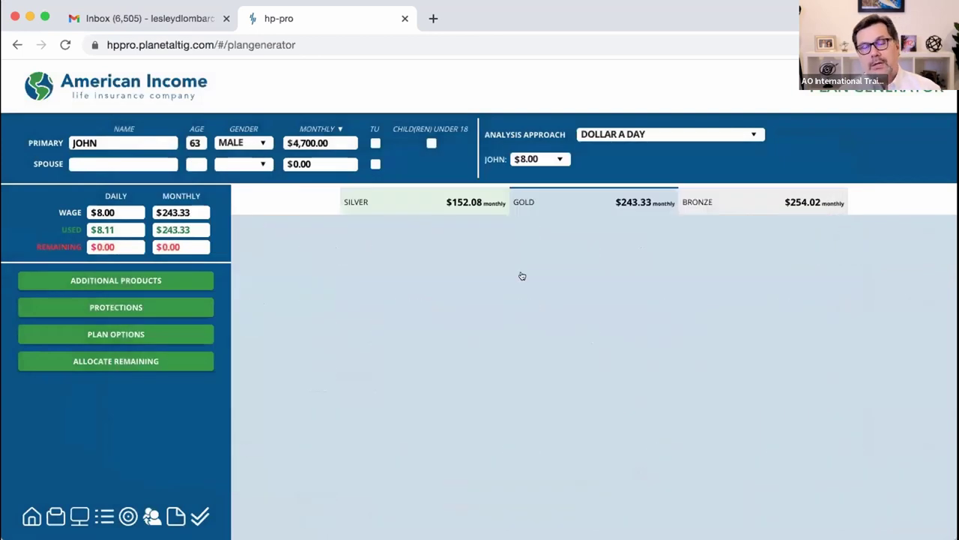
{"action": "left_click", "coordinate": [559, 160]}
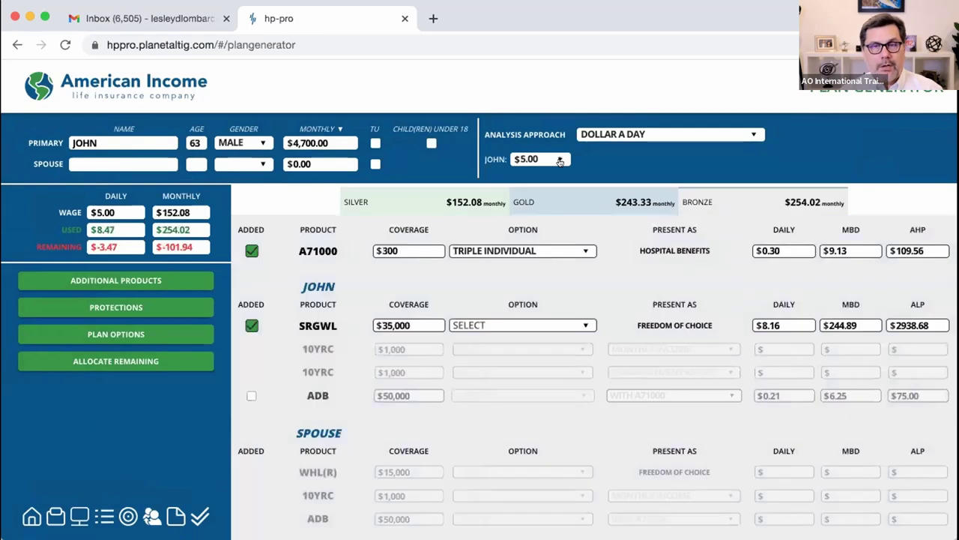
{"action": "left_click", "coordinate": [559, 160]}
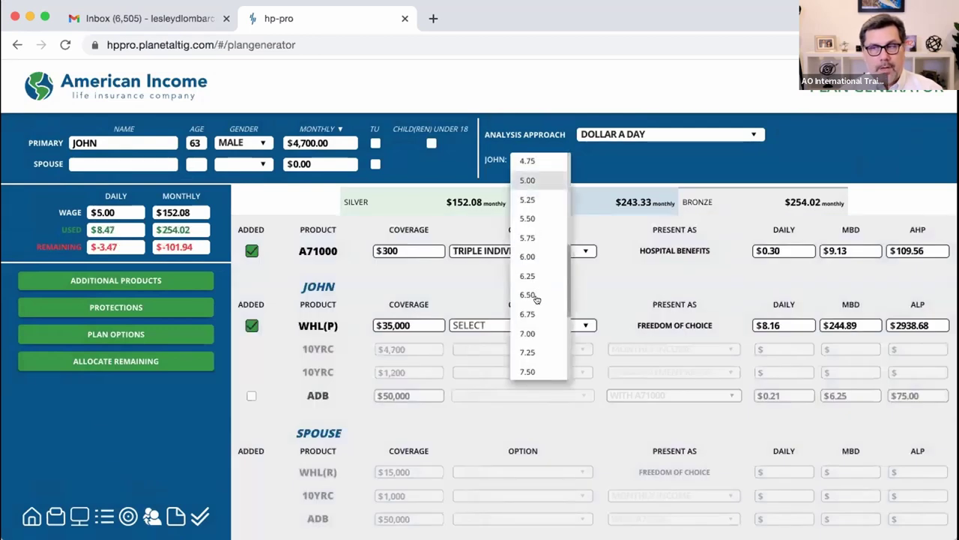
{"action": "scroll", "coordinate": [525, 233], "scroll_direction": "up", "scroll_amount": 2}
{"action": "scroll", "coordinate": [525, 236], "scroll_direction": "down", "scroll_amount": 2}
{"action": "scroll", "coordinate": [524, 225], "scroll_direction": "up", "scroll_amount": 4}
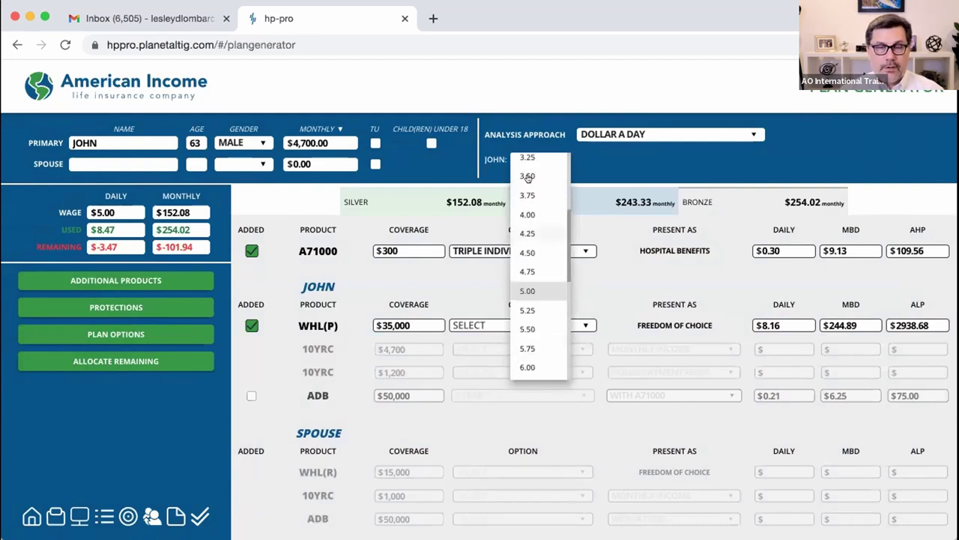
{"action": "scroll", "coordinate": [528, 180], "scroll_direction": "up", "scroll_amount": 3}
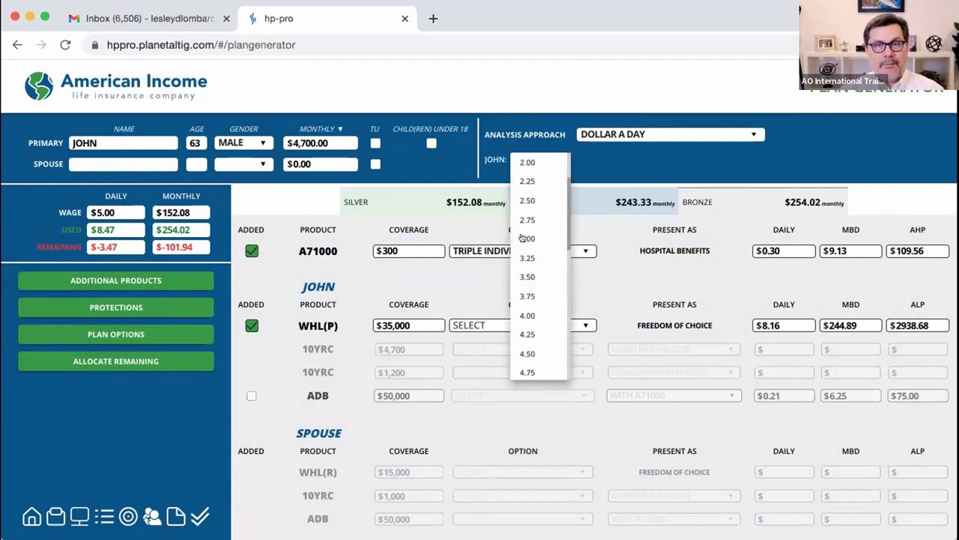
{"action": "left_click", "coordinate": [488, 250]}
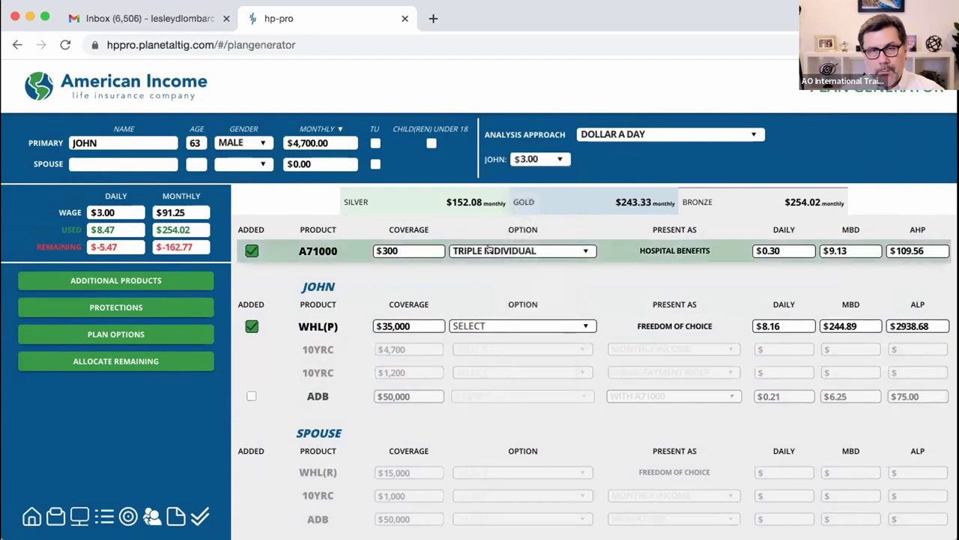
Change the Bronze plan's A71000 option to Double Individual and the primary's WHL(P) product to SRGWL.
{"action": "left_click", "coordinate": [488, 251]}
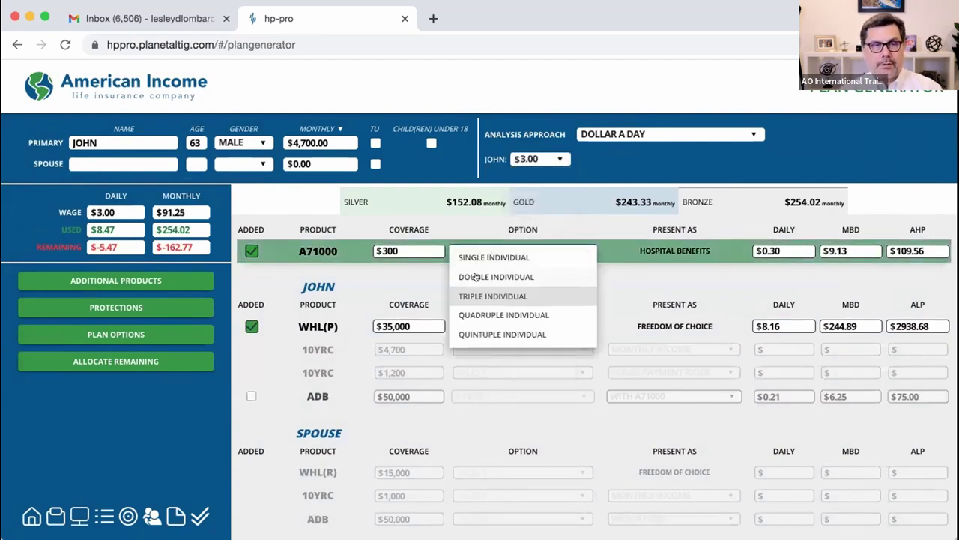
{"action": "left_click", "coordinate": [475, 277]}
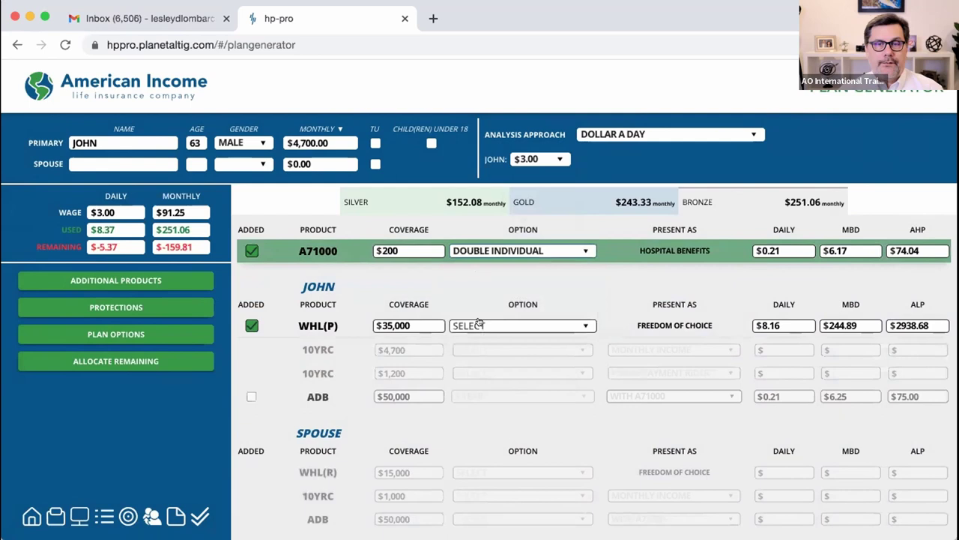
{"action": "left_click", "coordinate": [478, 324]}
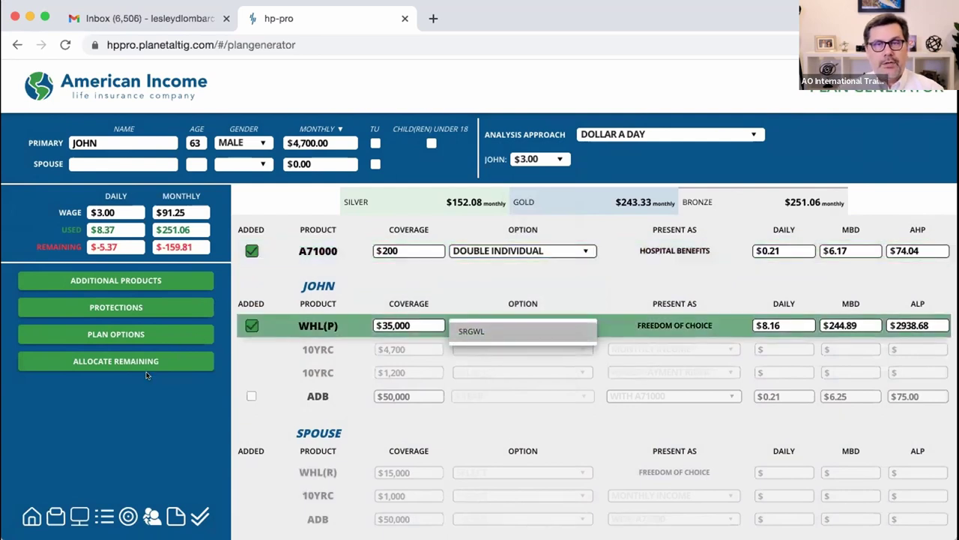
Allocate the Bronze plan's remaining premium to the primary's SRGWL product and finish the allocation.
{"action": "left_click", "coordinate": [115, 362]}
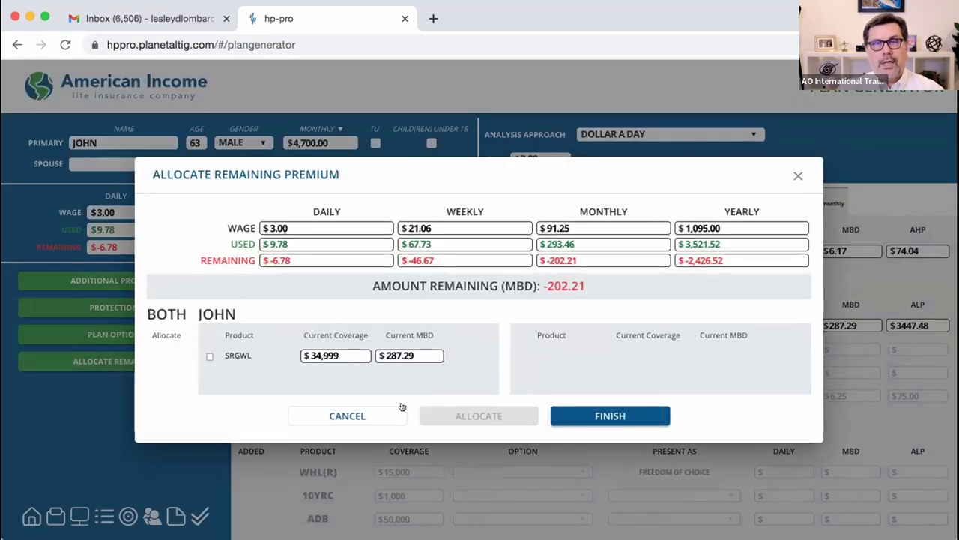
{"action": "left_click", "coordinate": [207, 355]}
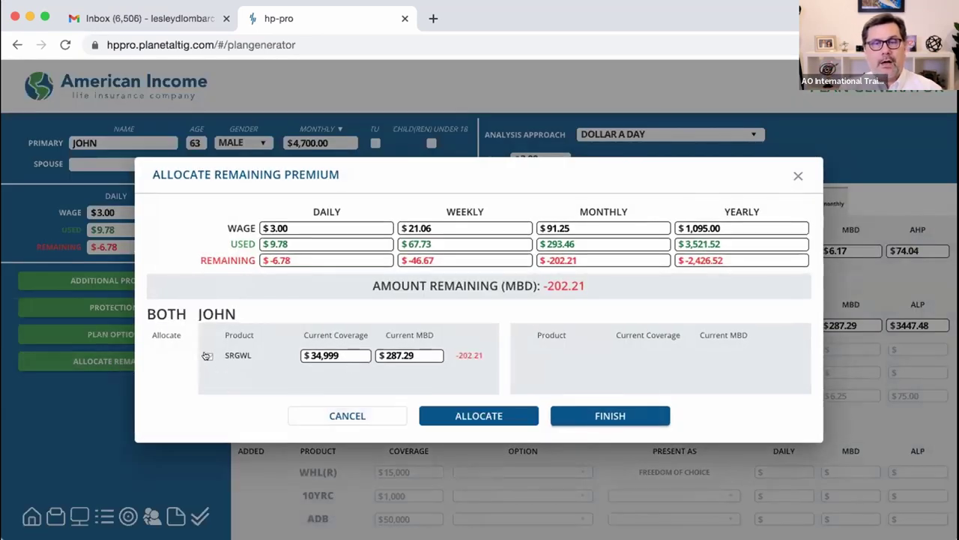
{"action": "left_click", "coordinate": [464, 413]}
{"action": "left_click", "coordinate": [592, 417]}
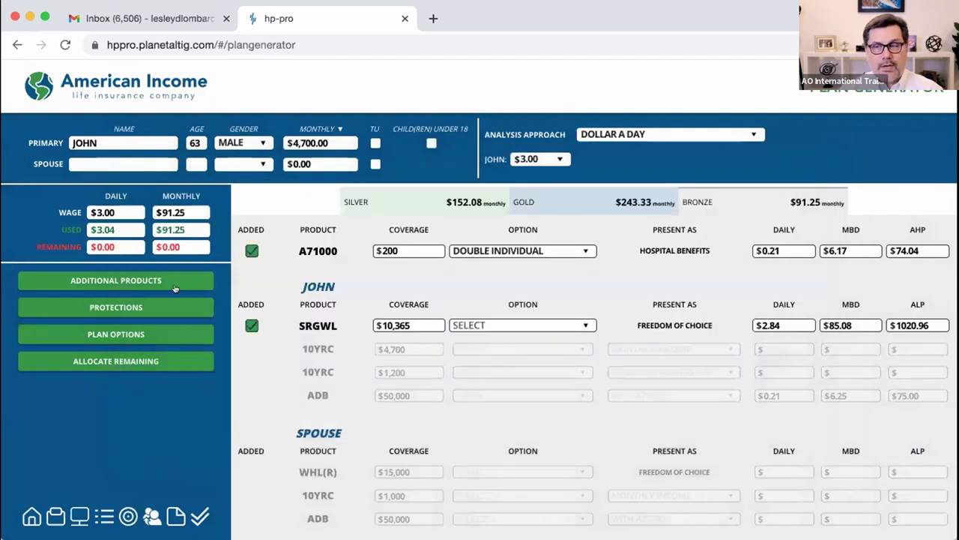
Open the benefits summary and review the benefits of the Silver and Gold plans.
{"action": "left_click", "coordinate": [75, 514]}
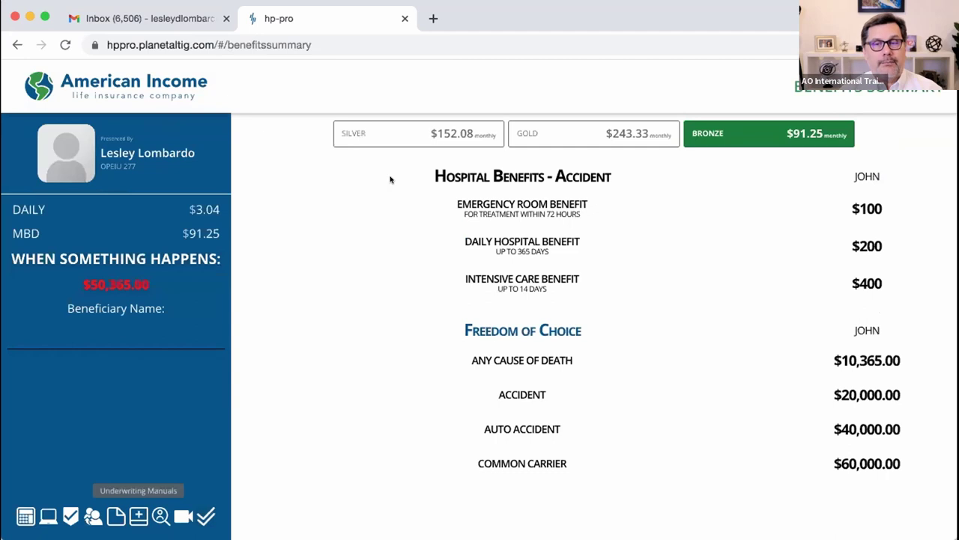
{"action": "left_click", "coordinate": [437, 138]}
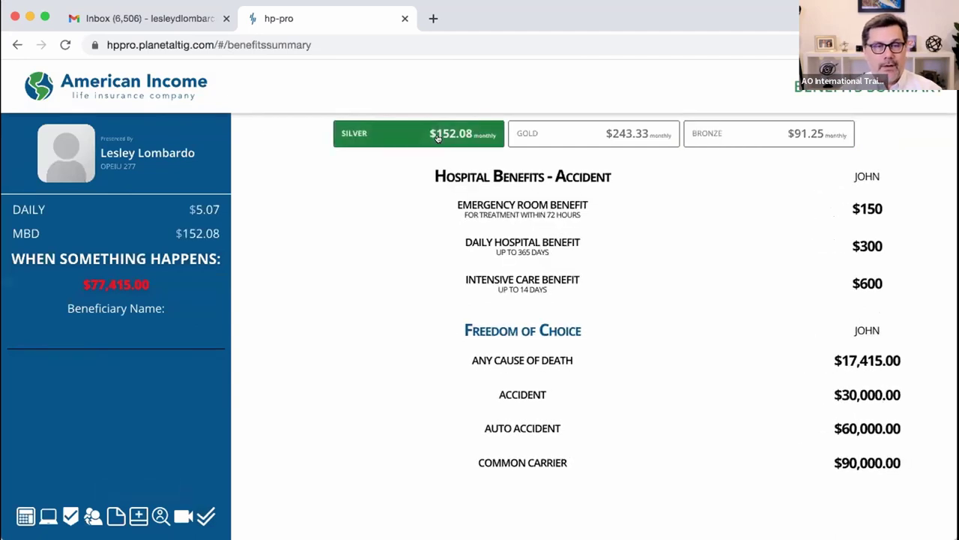
{"action": "left_click", "coordinate": [564, 133]}
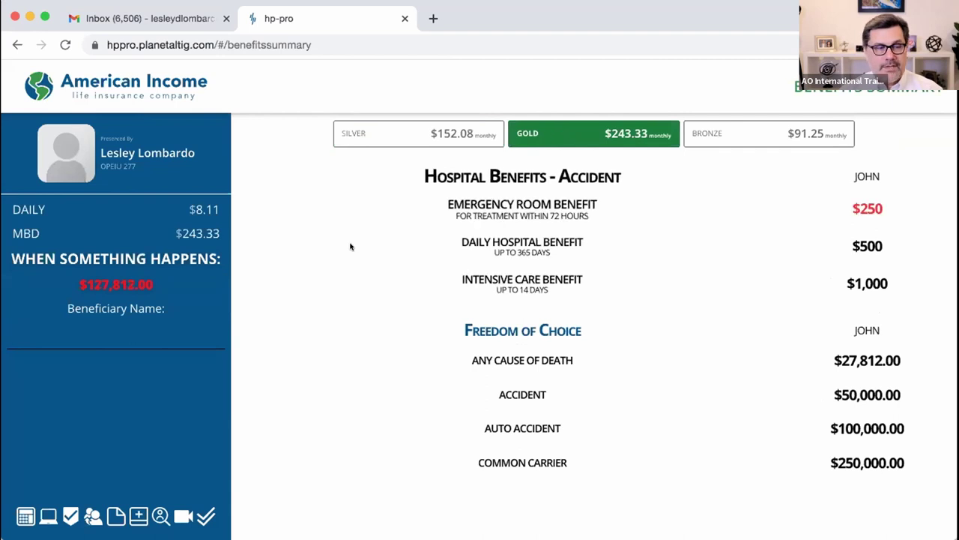
Review the hospital and Freedom of Choice benefits of the Bronze, Gold and Silver plans in the benefits summary.
{"action": "left_click", "coordinate": [716, 133]}
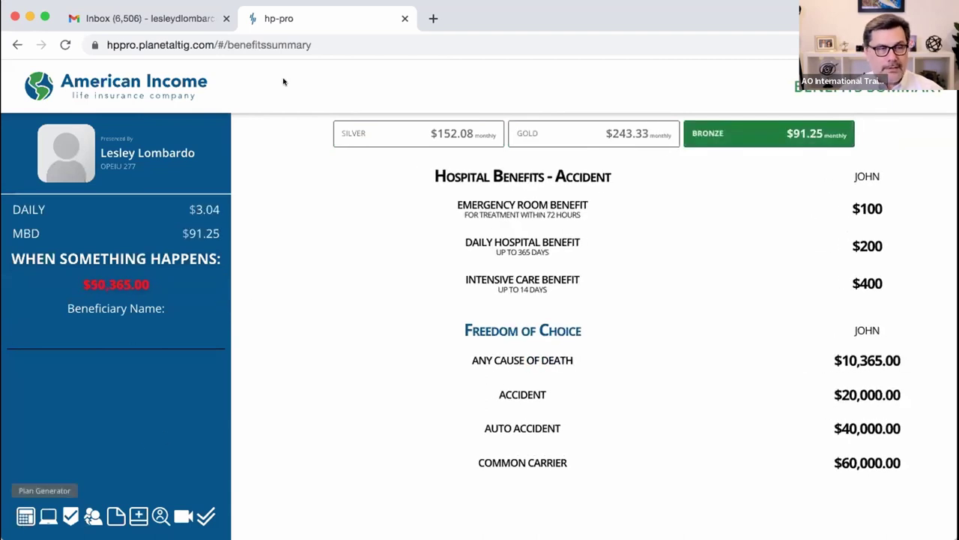
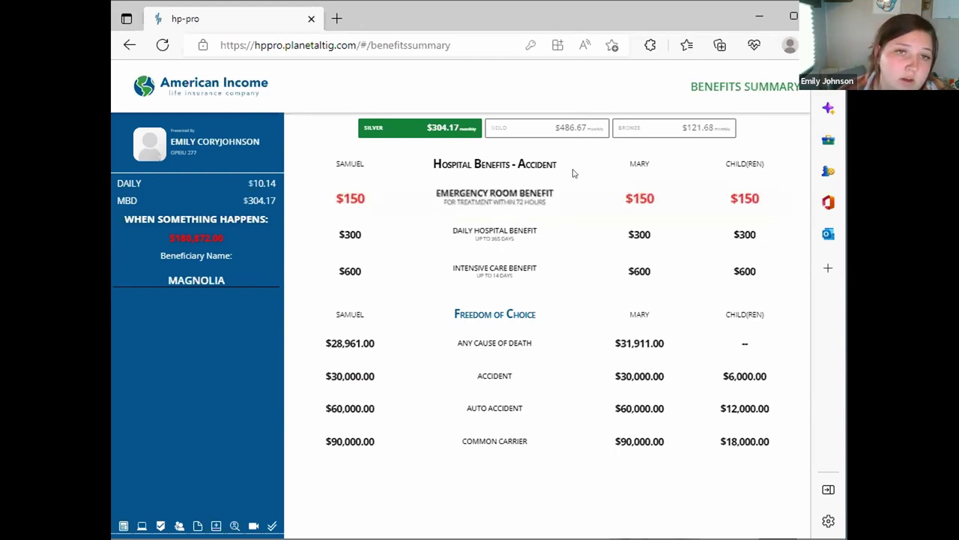
{"action": "left_click", "coordinate": [569, 132]}
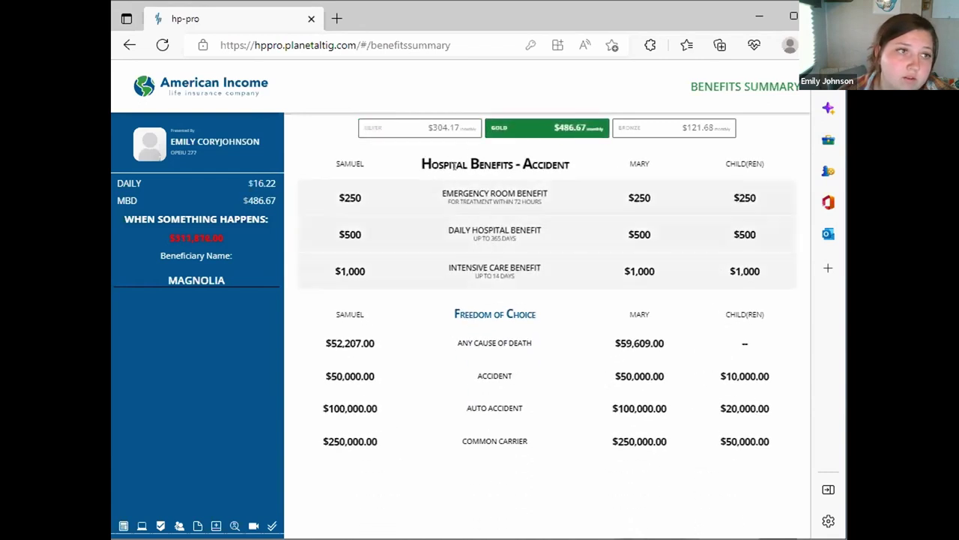
{"action": "left_click_drag", "start_coordinate": [244, 182], "coordinate": [283, 180]}
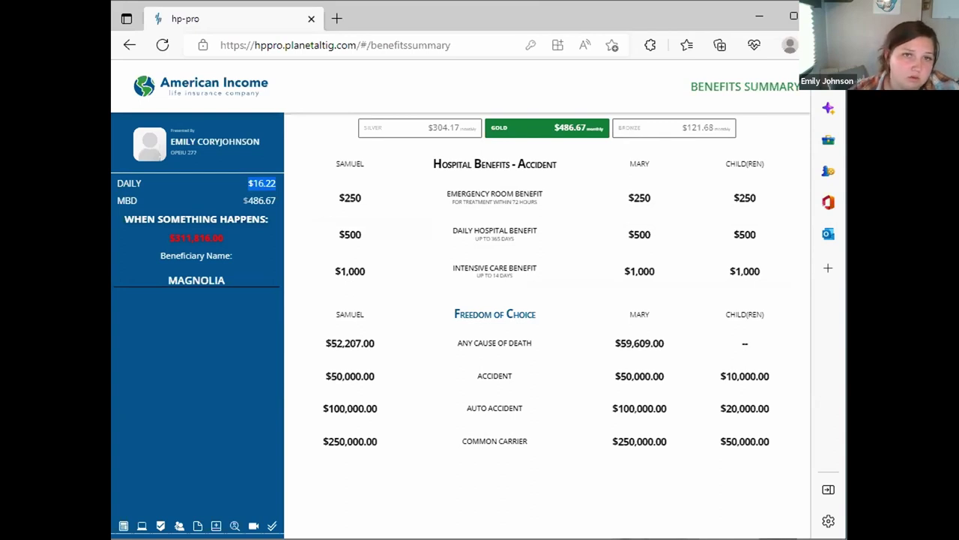
{"action": "left_click", "coordinate": [632, 139]}
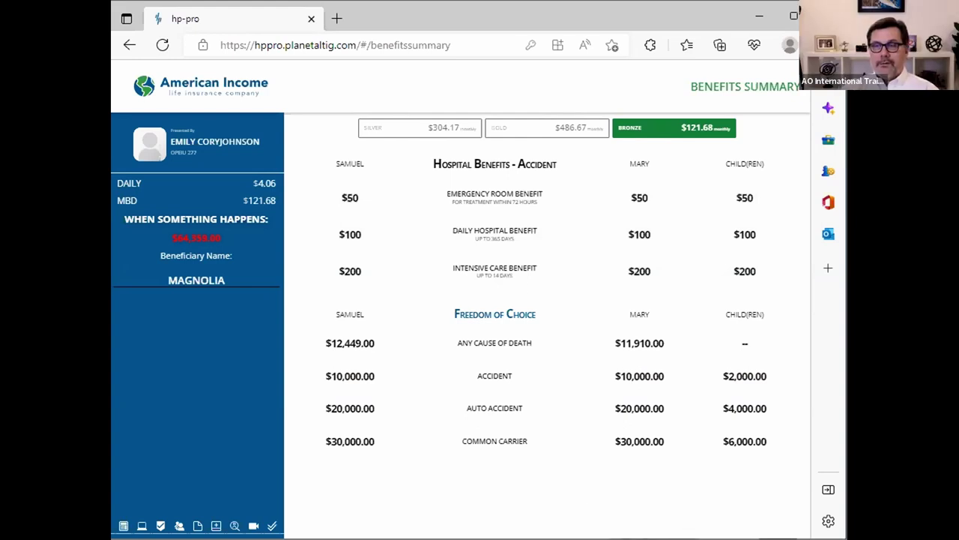
{"action": "left_click", "coordinate": [442, 400]}
{"action": "left_click", "coordinate": [420, 204]}
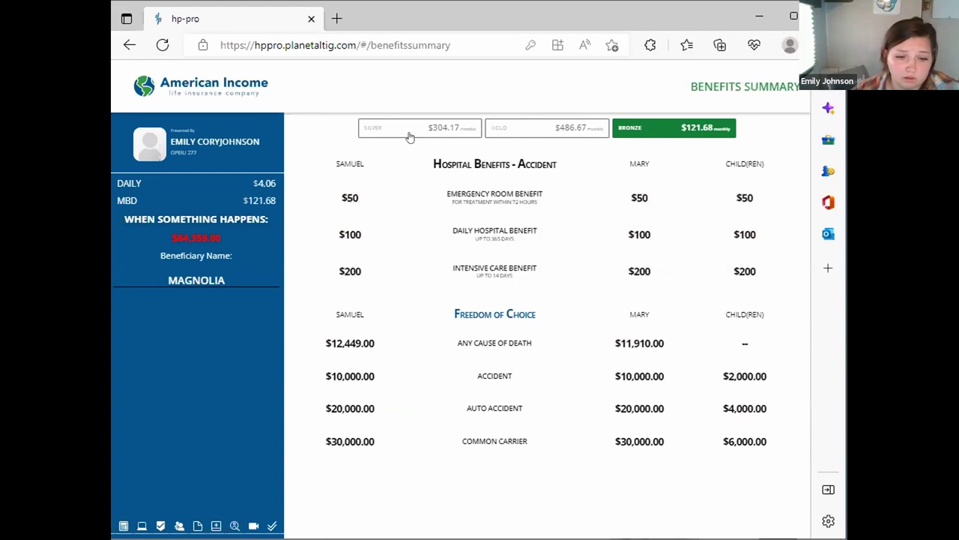
{"action": "left_click", "coordinate": [409, 137]}
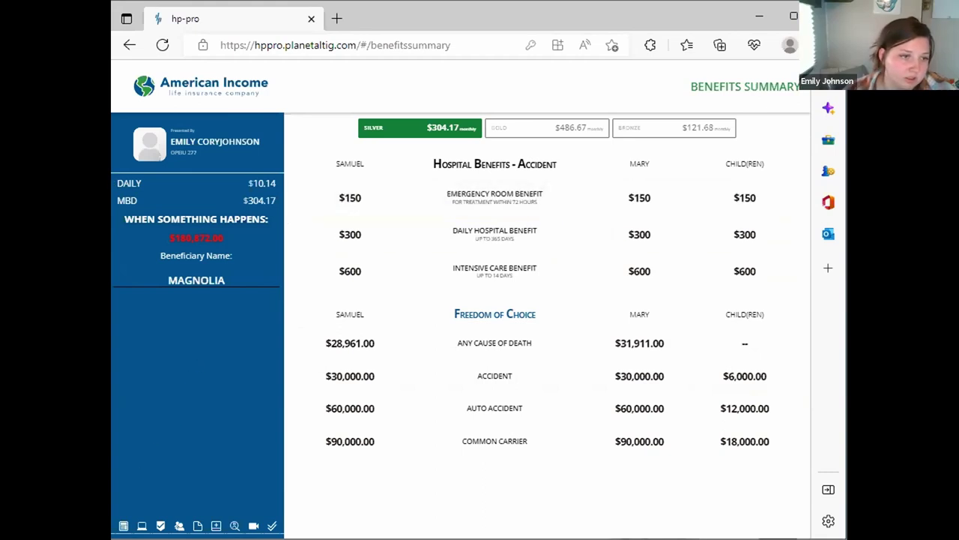
Return to the plan generator and open the Bronze plan for editing.
{"action": "left_click", "coordinate": [123, 525]}
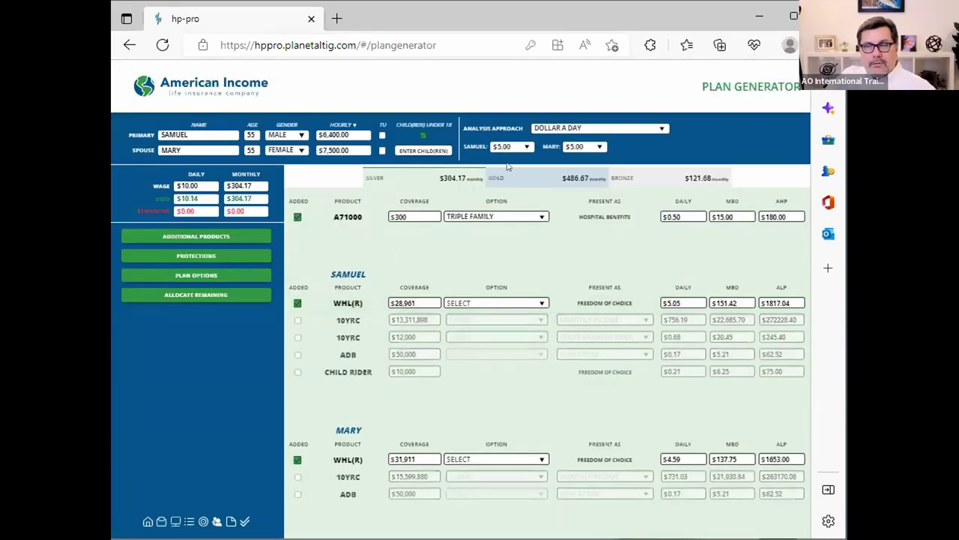
{"action": "left_click", "coordinate": [415, 302]}
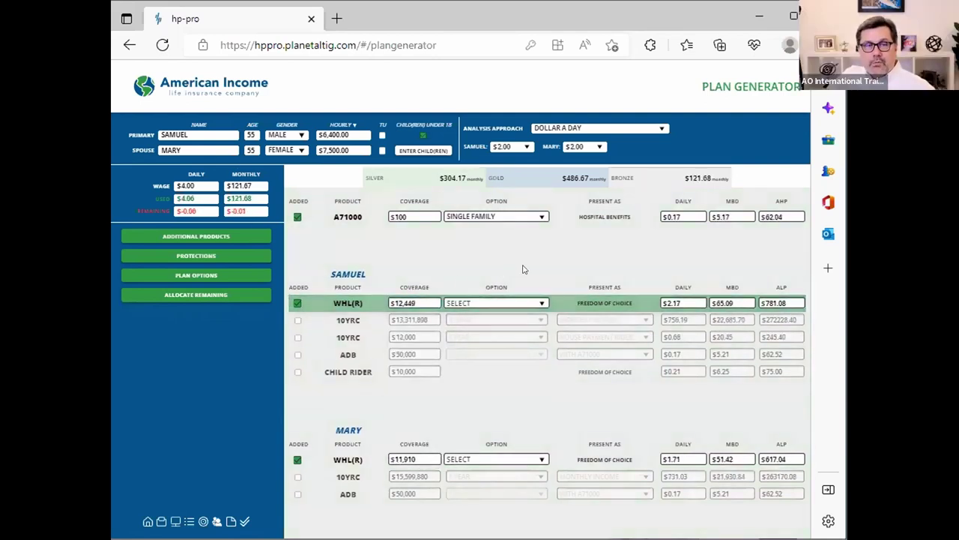
{"action": "left_click", "coordinate": [667, 177]}
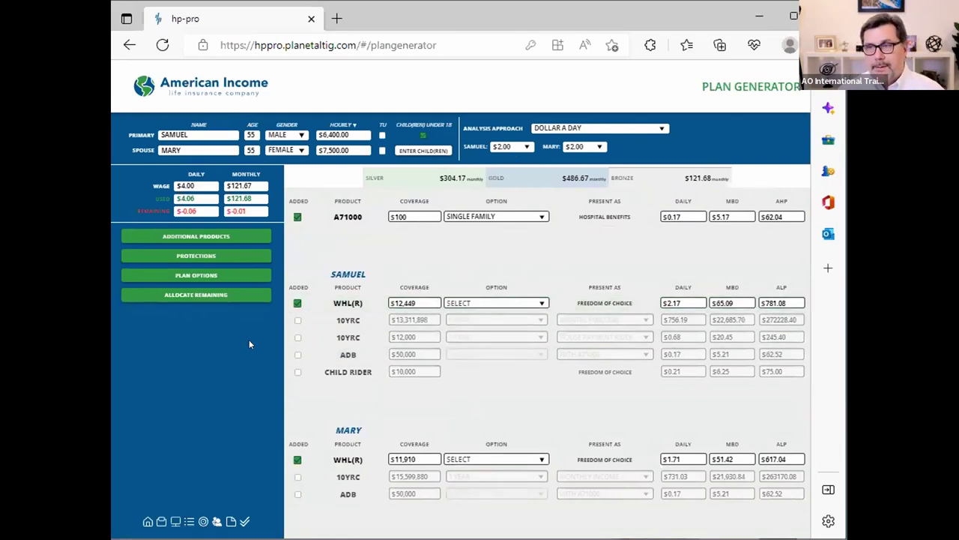
{"action": "left_click", "coordinate": [257, 188]}
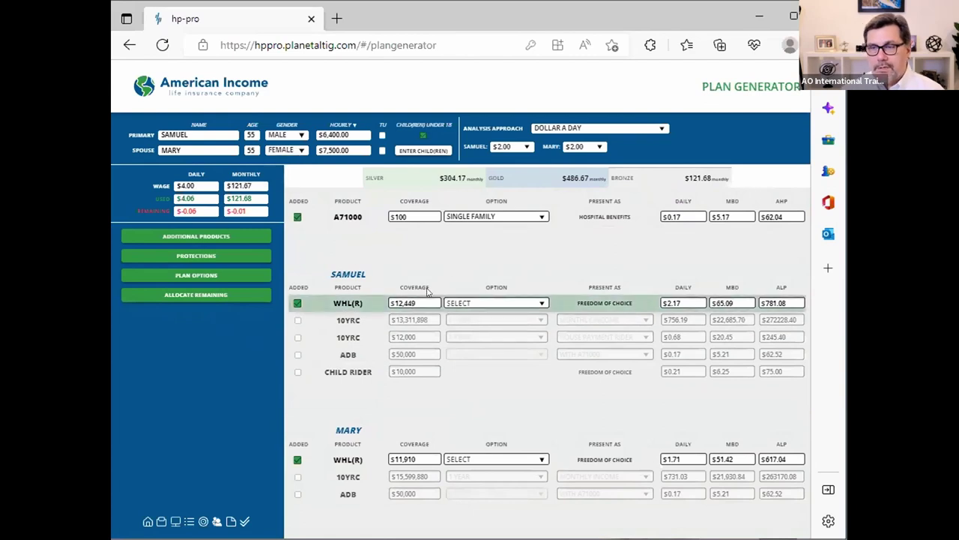
Set the primary's WHL(R) coverage to $15,000 in the Bronze plan.
{"action": "left_click", "coordinate": [405, 302]}
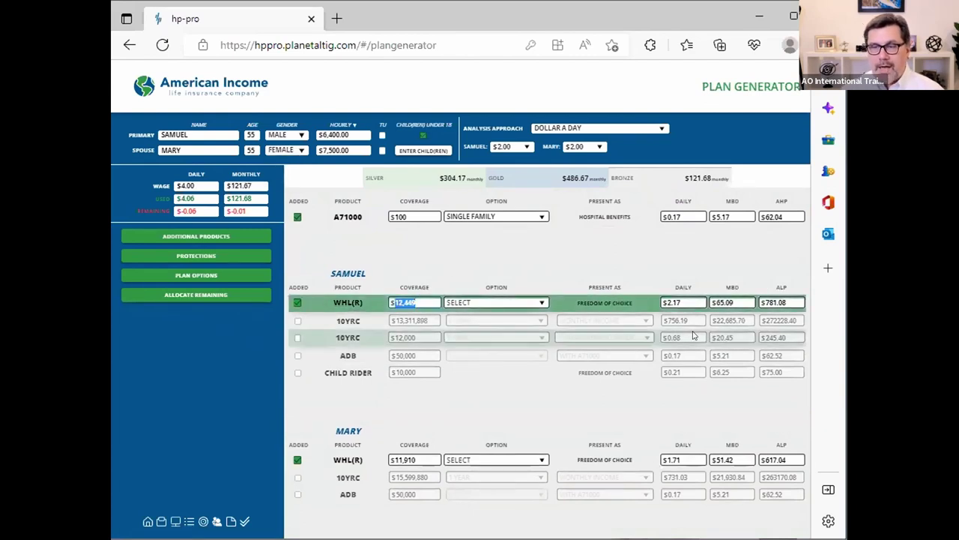
{"action": "type", "text": "150000"}
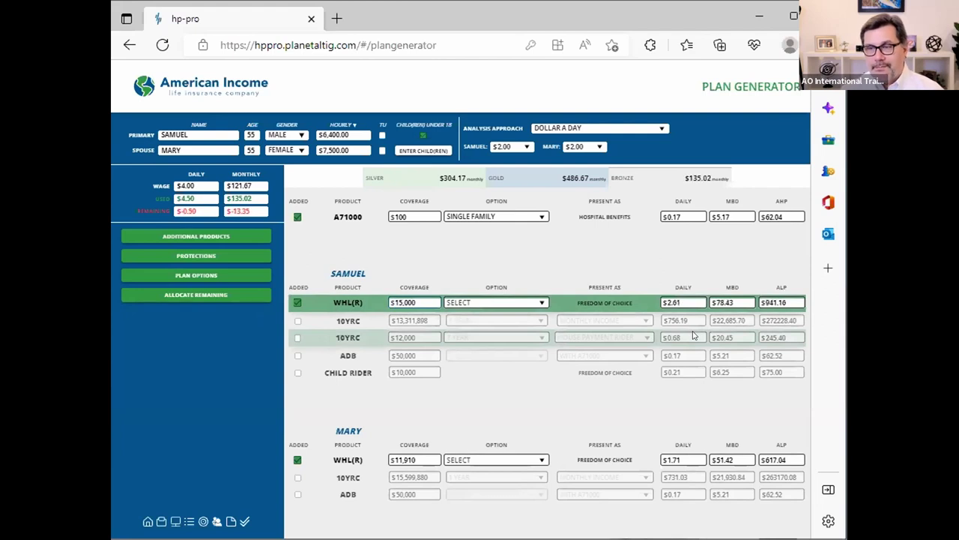
{"action": "key", "text": "Tab"}
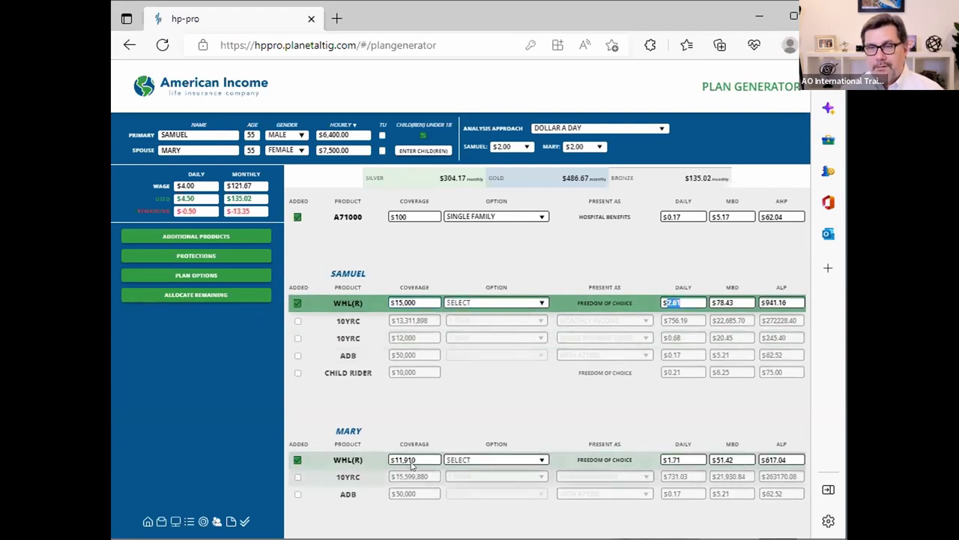
Set the spouse's WHL(R) coverage to $20,000 and the A71000 option to Double Family in the Bronze plan.
{"action": "left_click", "coordinate": [411, 459]}
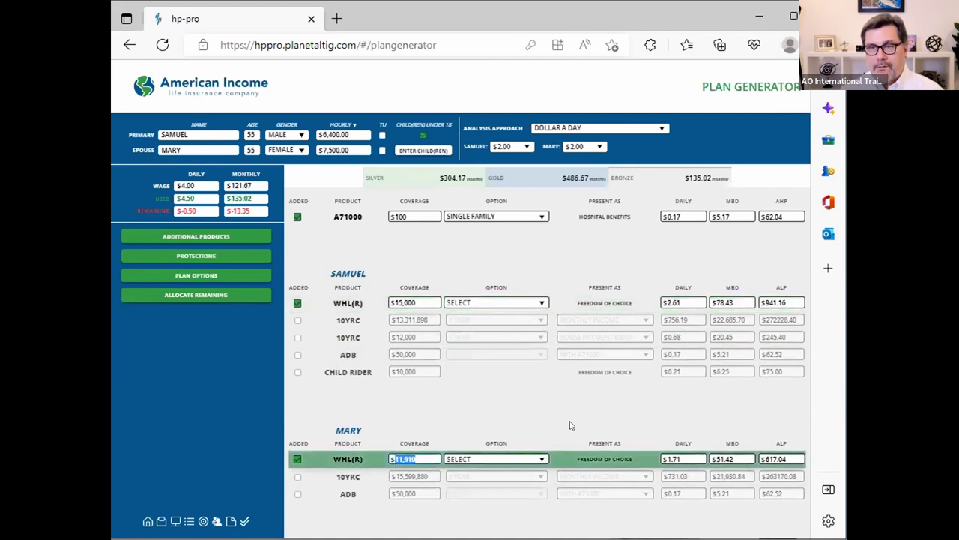
{"action": "type", "text": "20,000"}
{"action": "key", "text": "Tab"}
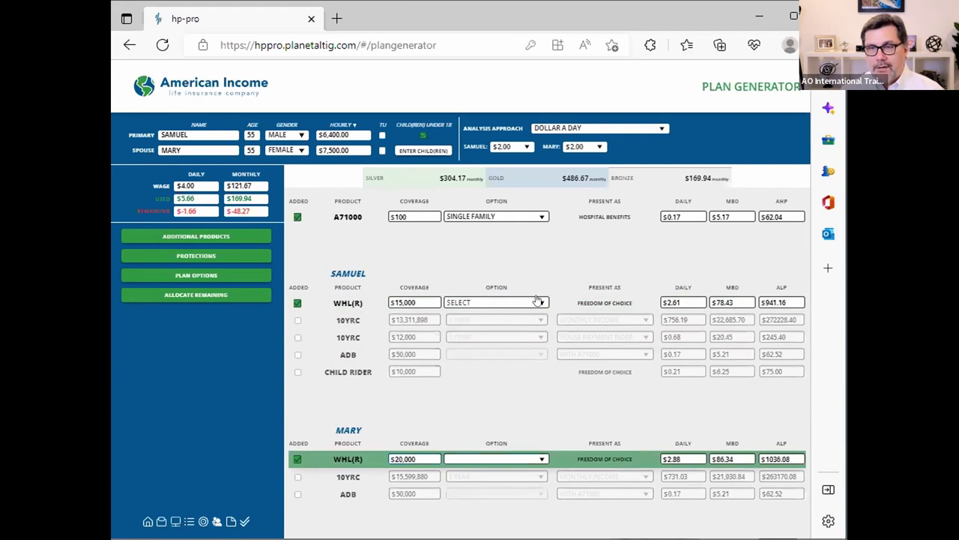
{"action": "left_click", "coordinate": [467, 218]}
{"action": "left_click", "coordinate": [465, 316]}
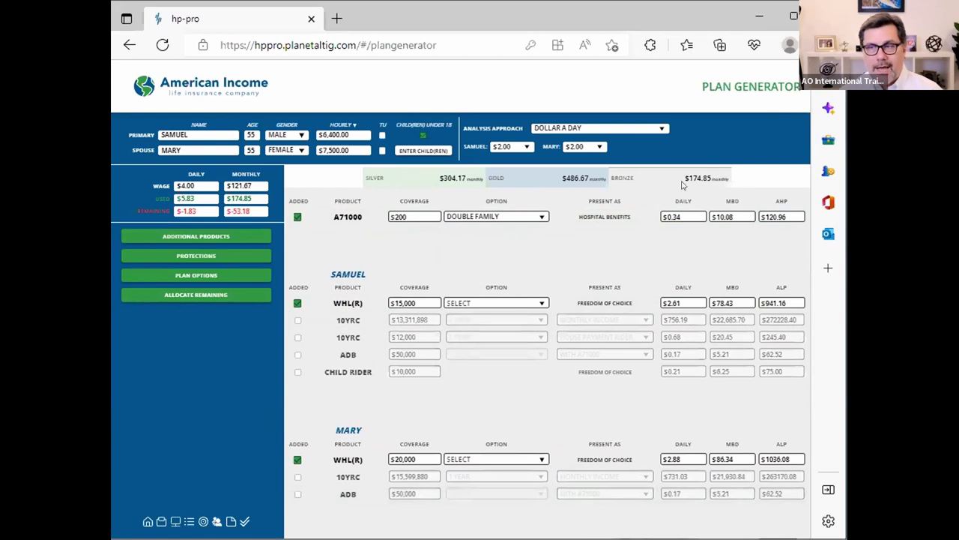
Set the primary's WHL(R) coverage to $20,000 in the Bronze plan.
{"action": "left_click", "coordinate": [420, 297]}
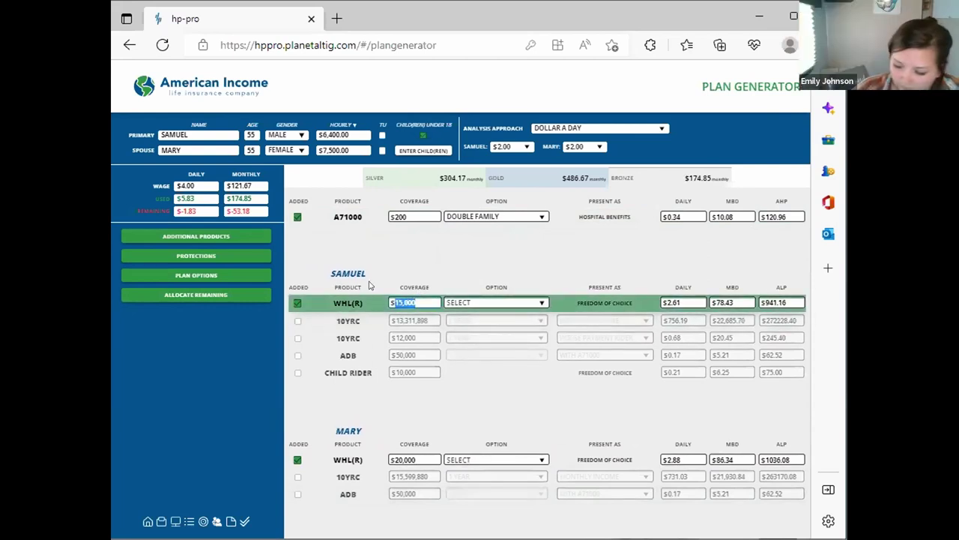
{"action": "type", "text": "20000"}
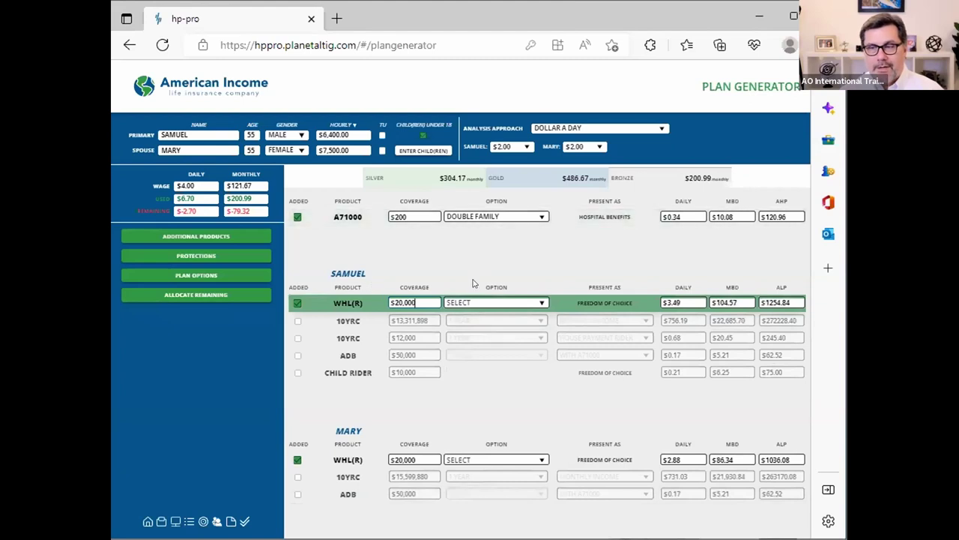
{"action": "left_click", "coordinate": [475, 281]}
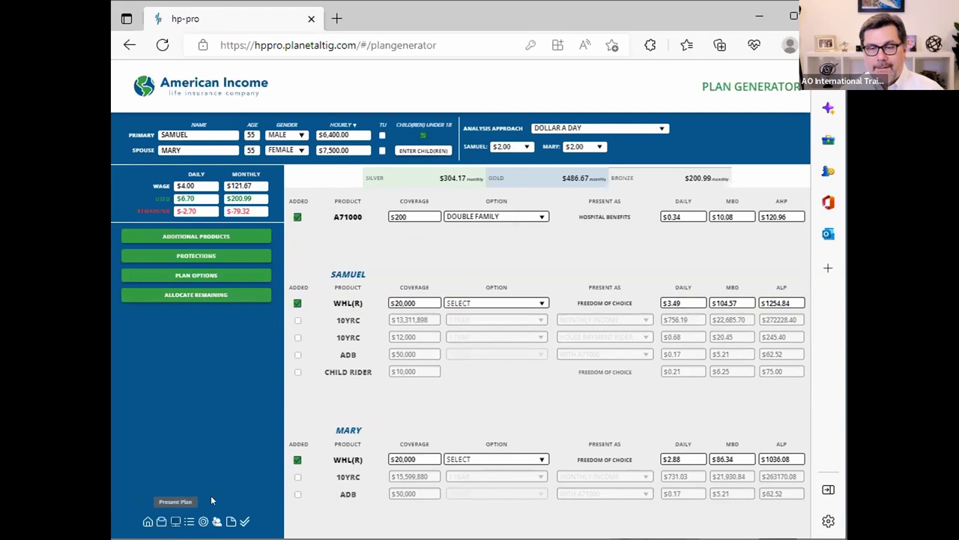
Present the plan through the benefits summary and compare the Bronze and Silver plans' benefits.
{"action": "left_click", "coordinate": [175, 521]}
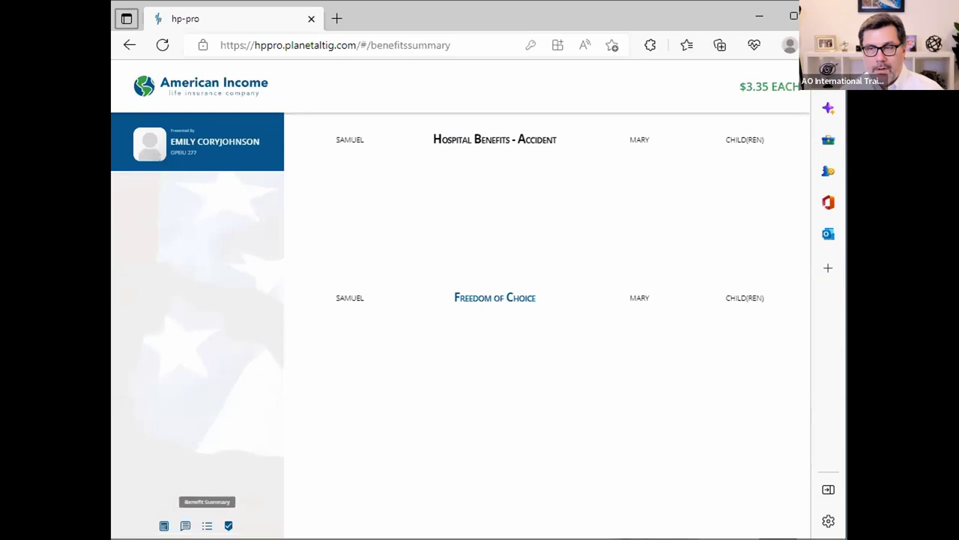
{"action": "left_click", "coordinate": [207, 526]}
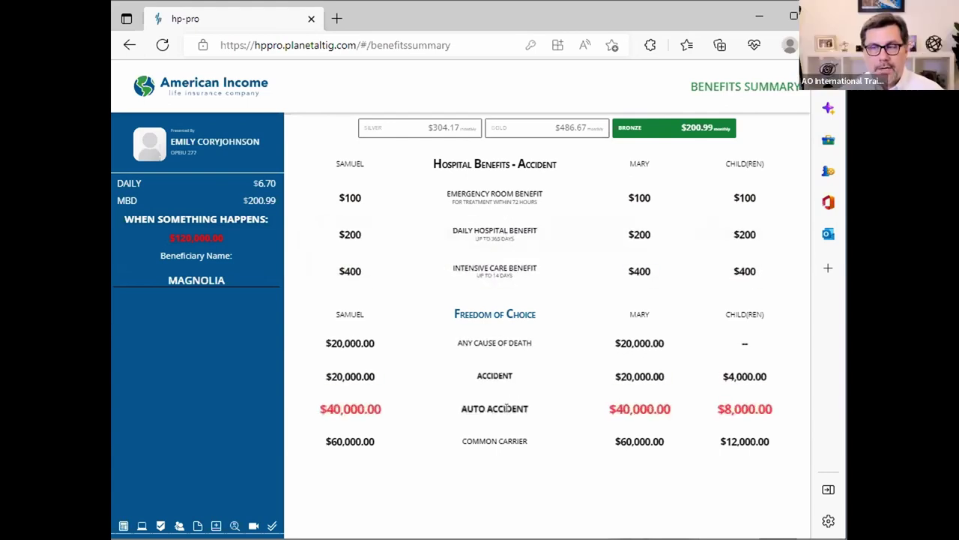
{"action": "left_click", "coordinate": [570, 303]}
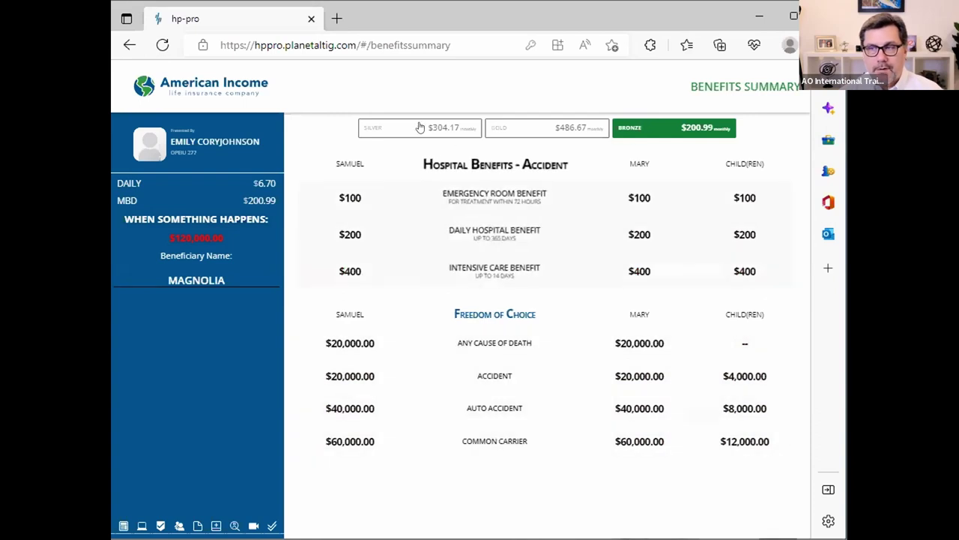
{"action": "left_click", "coordinate": [407, 129]}
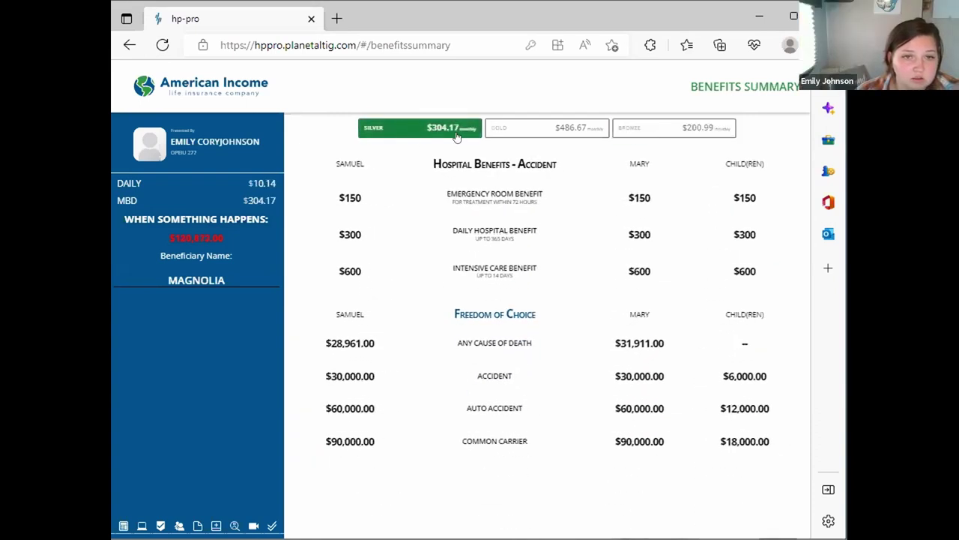
{"action": "left_click", "coordinate": [681, 129]}
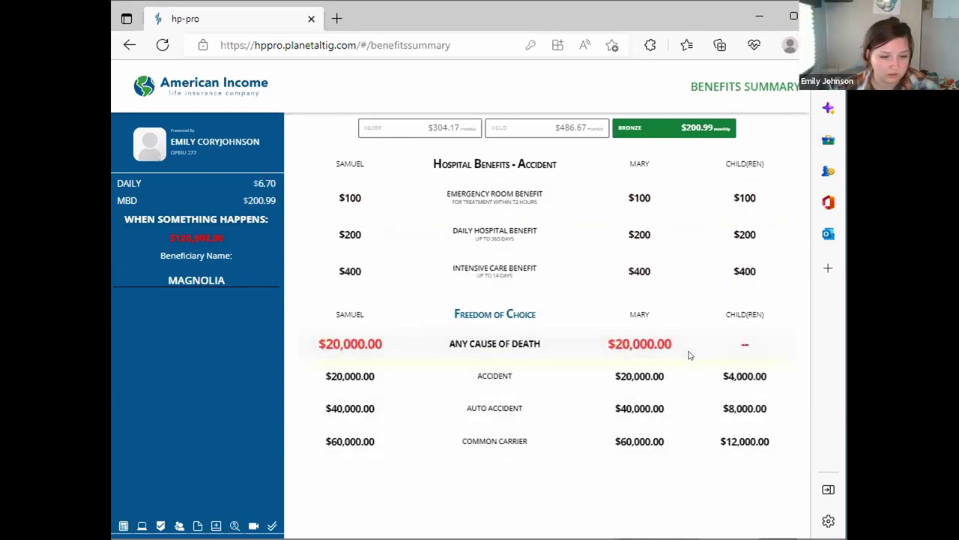
{"action": "left_click", "coordinate": [463, 128]}
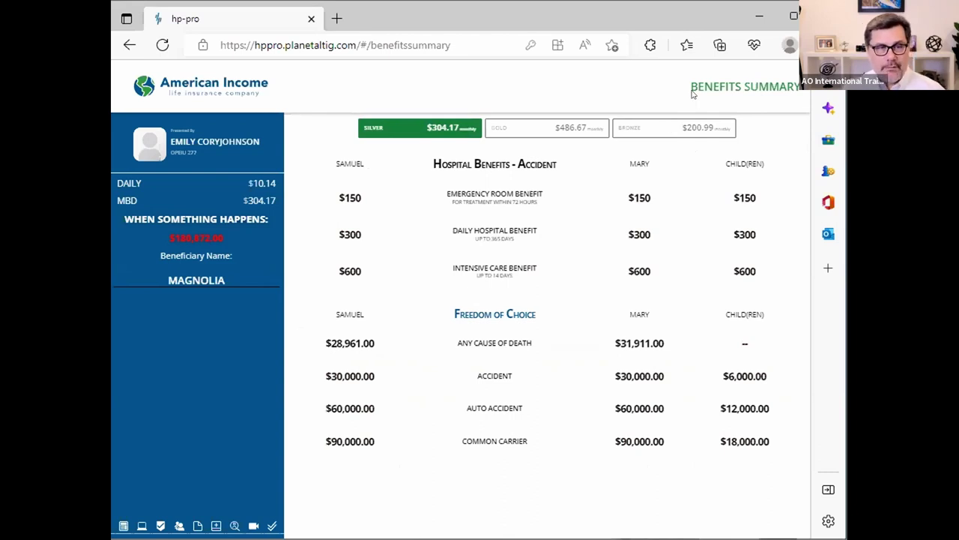
{"action": "left_click", "coordinate": [641, 128]}
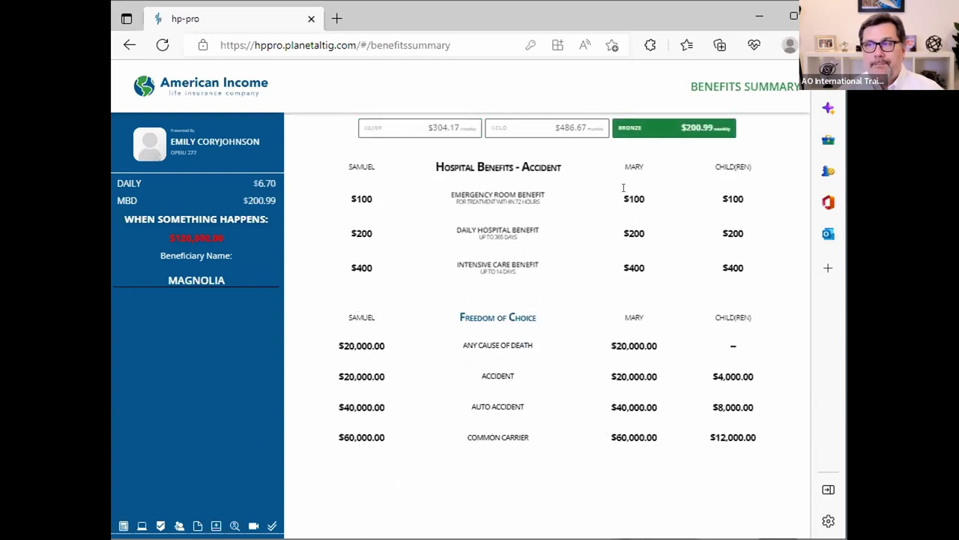